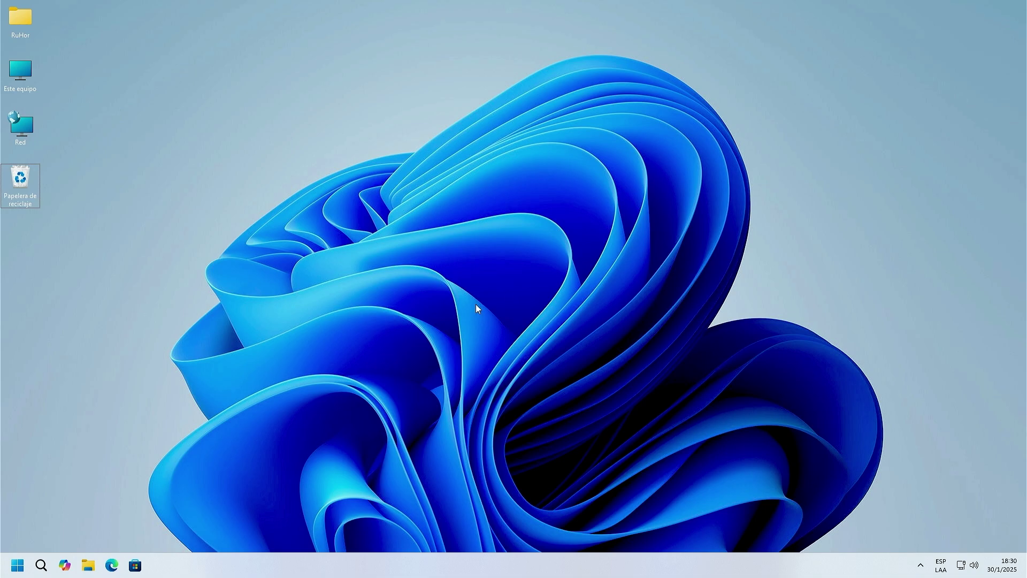
Launch the TinyWall-v3-Installer package from the Downloads folder.
double_click(33, 83)
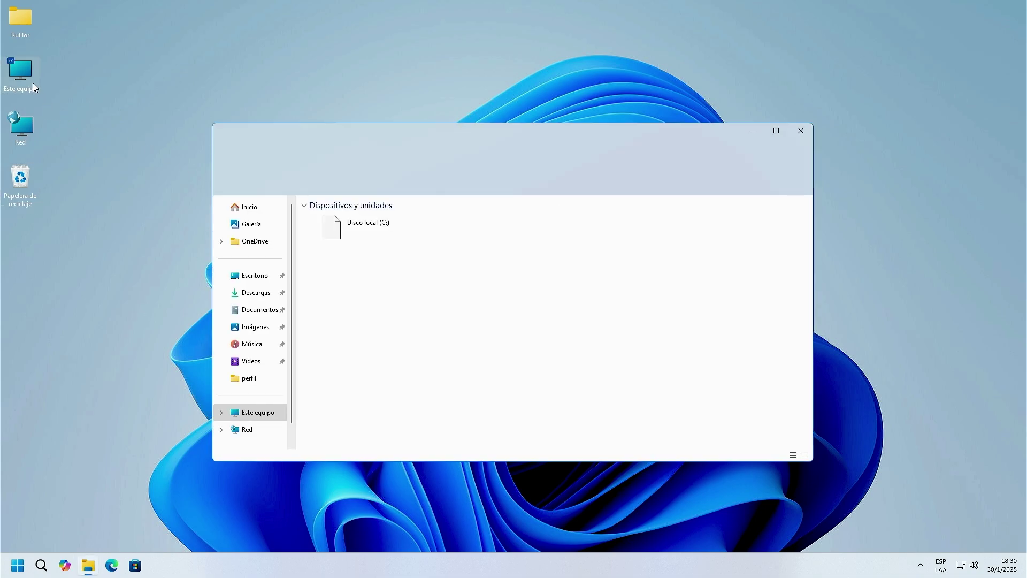
click(262, 293)
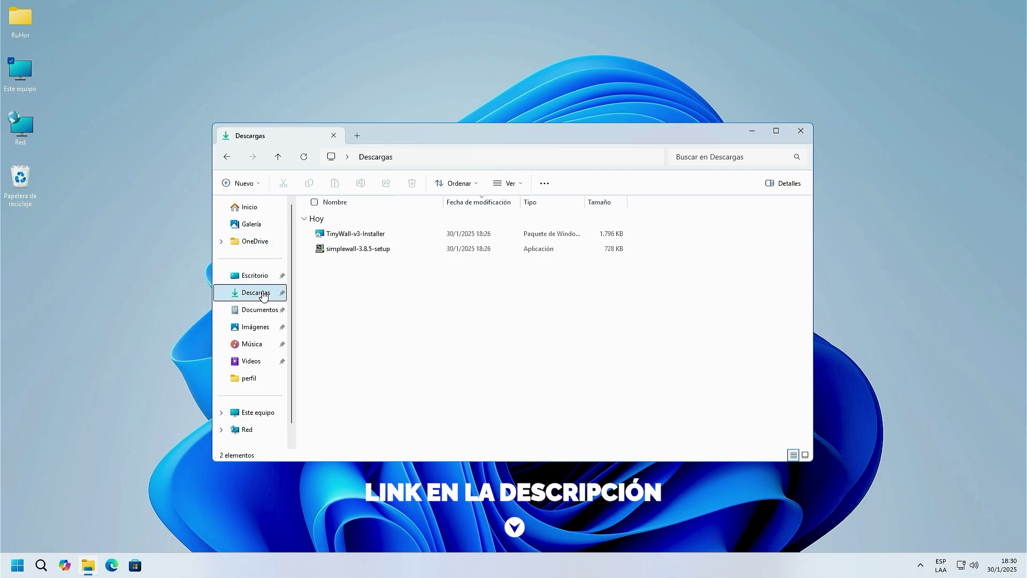
double_click(363, 236)
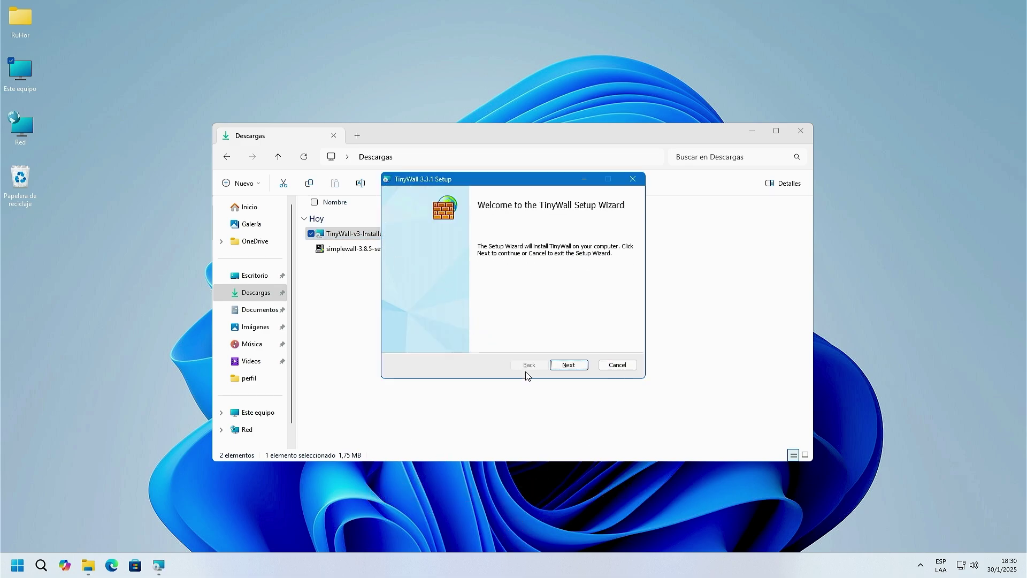
Proceed through the TinyWall setup, accept the license agreement, keep the default destination folder and authorize the installation.
click(562, 371)
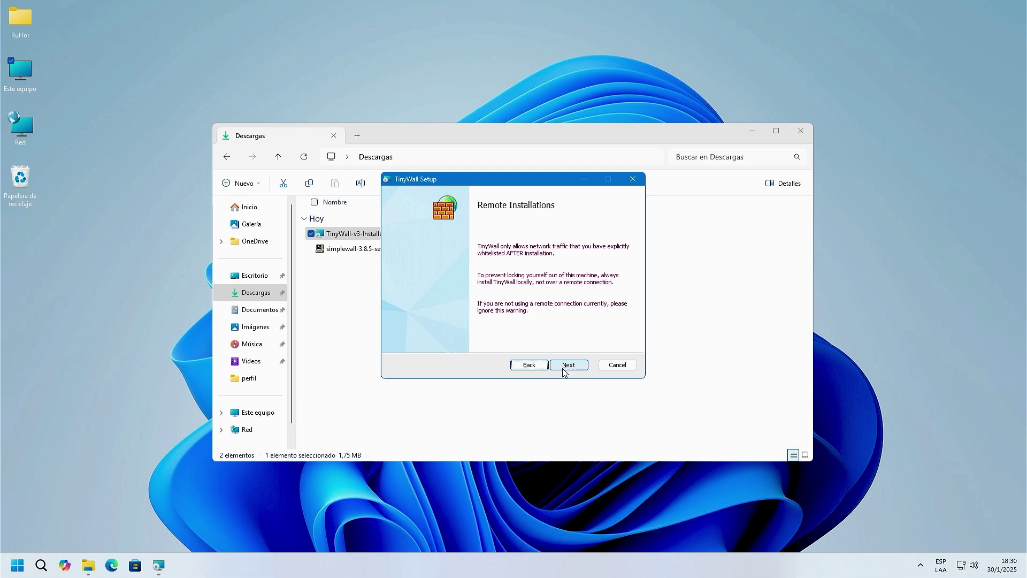
click(563, 368)
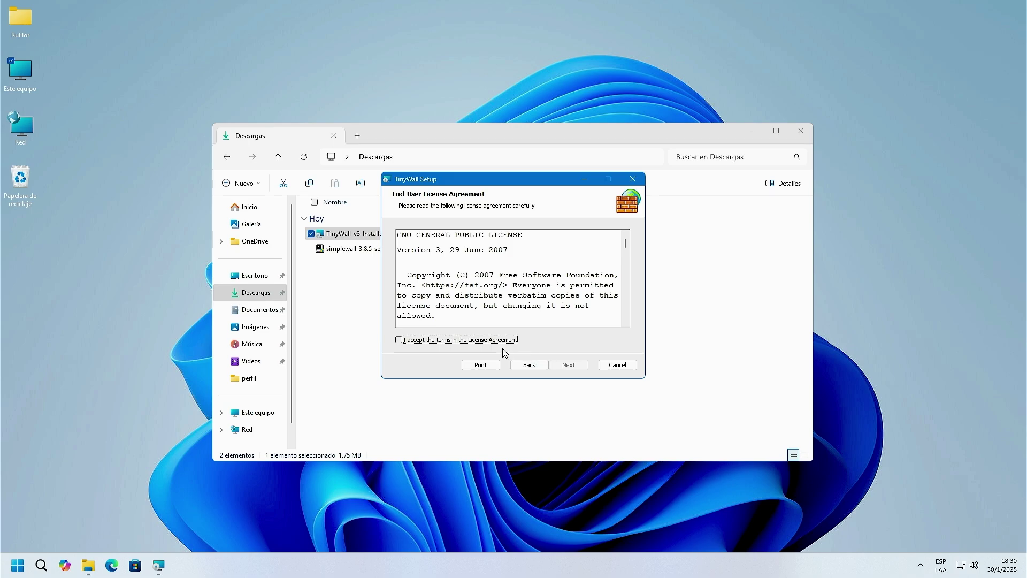
click(494, 341)
click(568, 365)
click(568, 366)
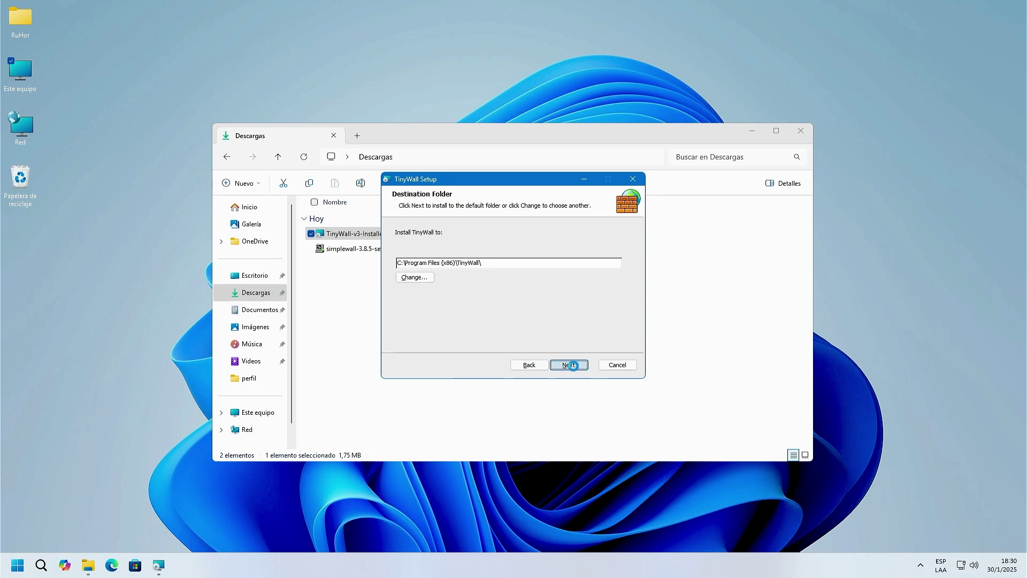
click(574, 368)
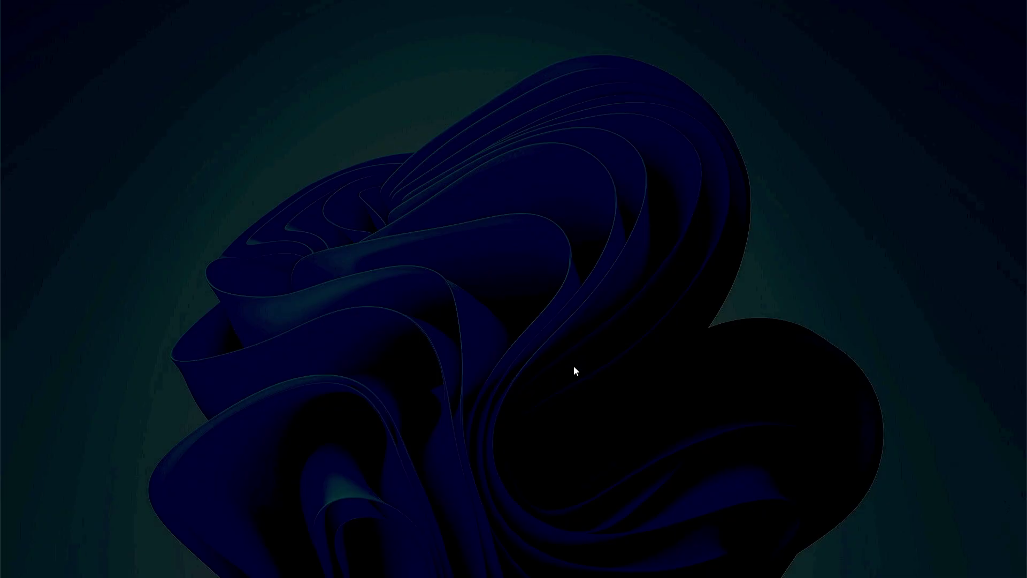
click(484, 372)
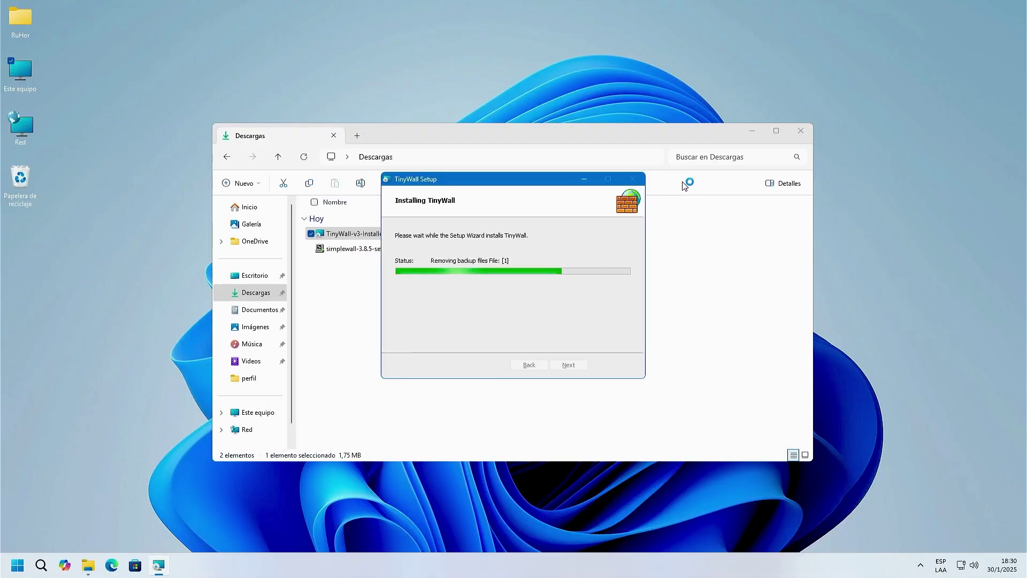
Minimize the Downloads window and finish the TinyWall setup wizard.
click(752, 131)
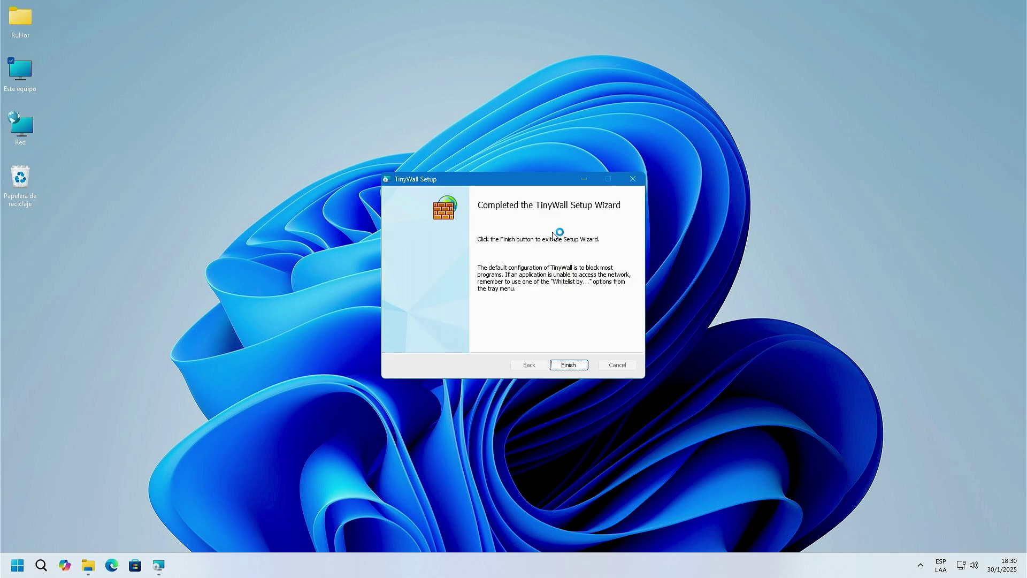
click(562, 364)
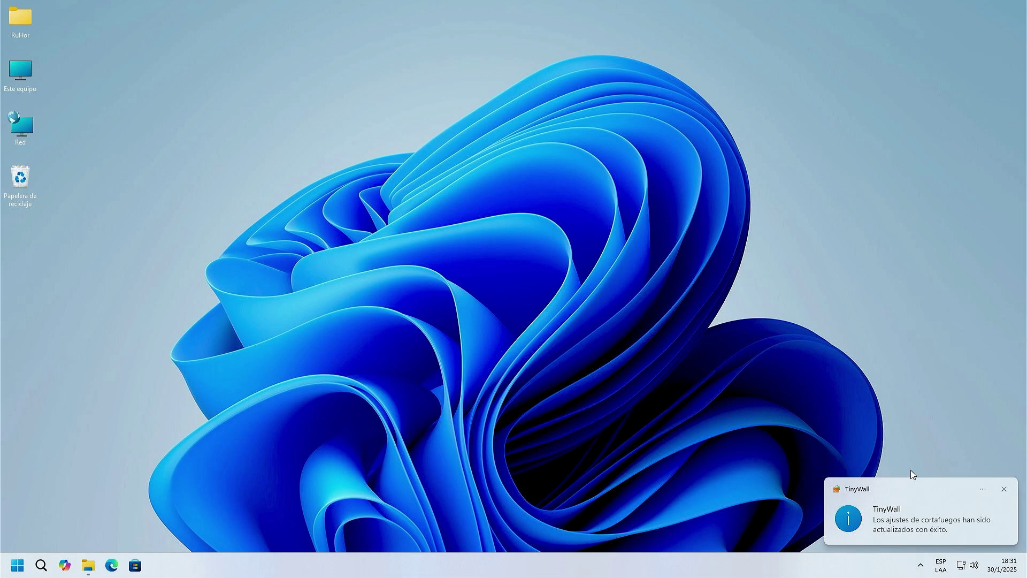
click(908, 508)
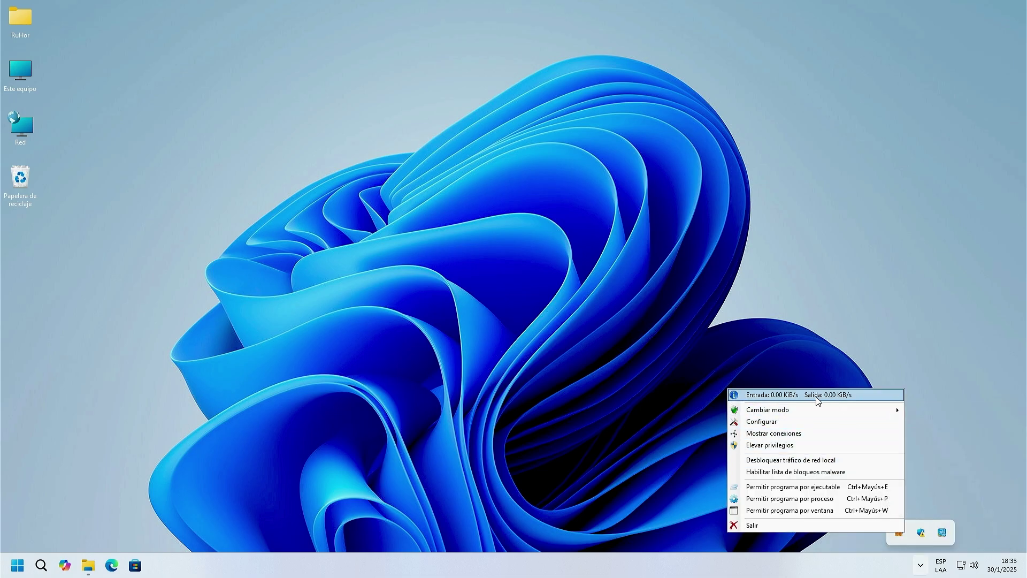
Open TinyWall's firewall configuration and look through the available interface languages, keeping Automatic.
mouse_move(843, 412)
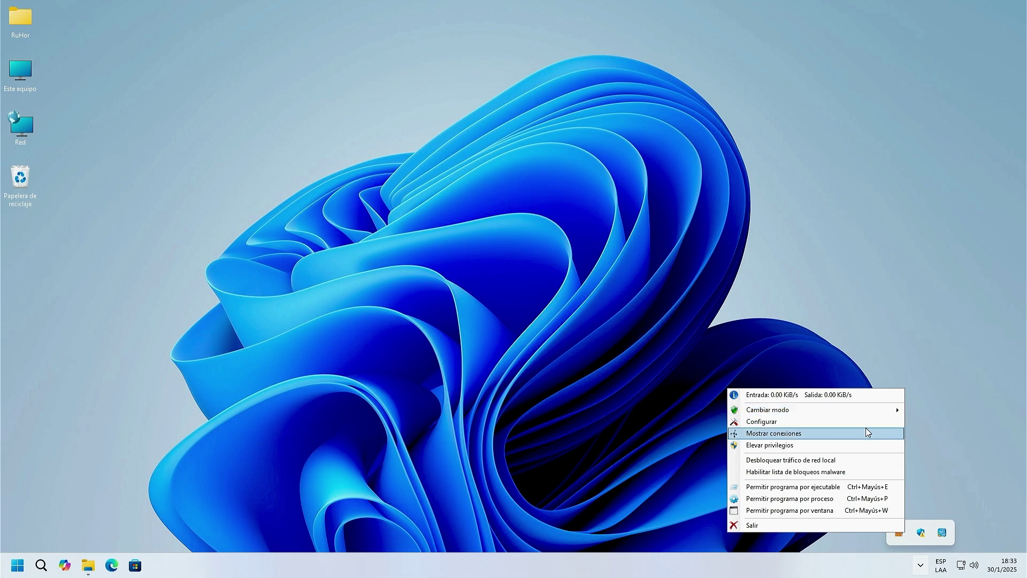
click(847, 421)
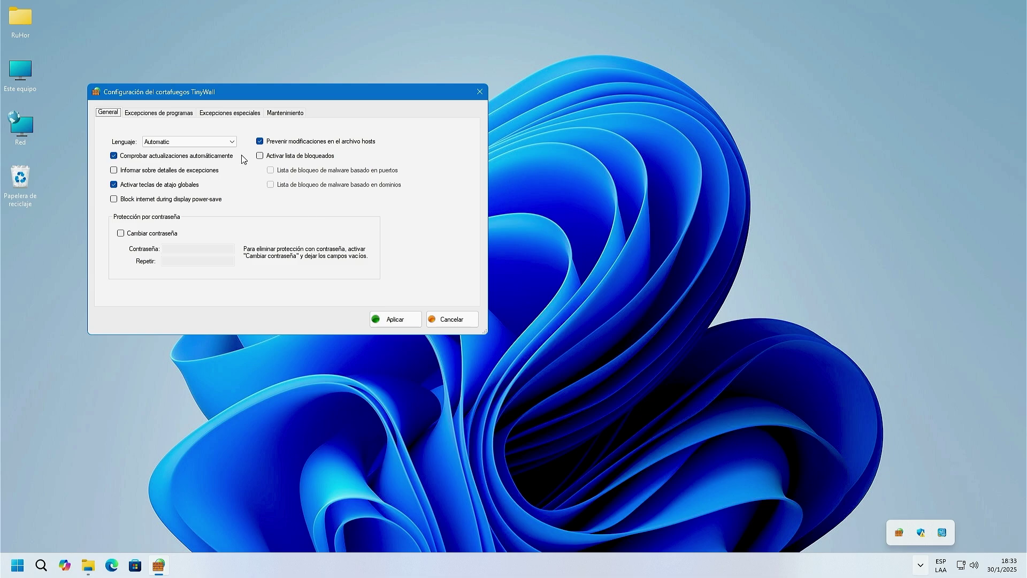
click(229, 145)
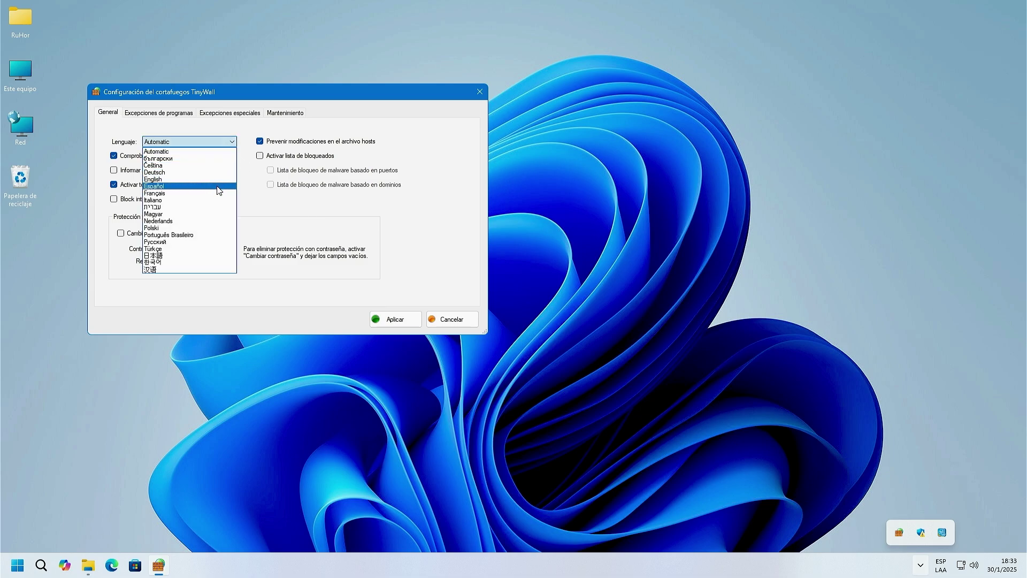
click(254, 187)
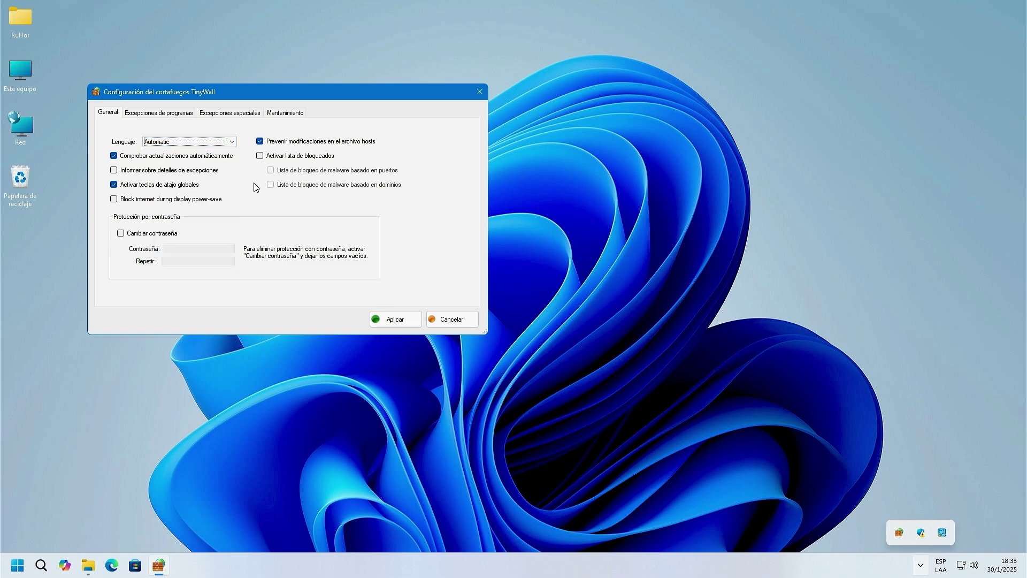
Show TinyWall's program exceptions, centre the configuration window and examine the msedge.exe entry.
click(169, 111)
drag(243, 96, 464, 165)
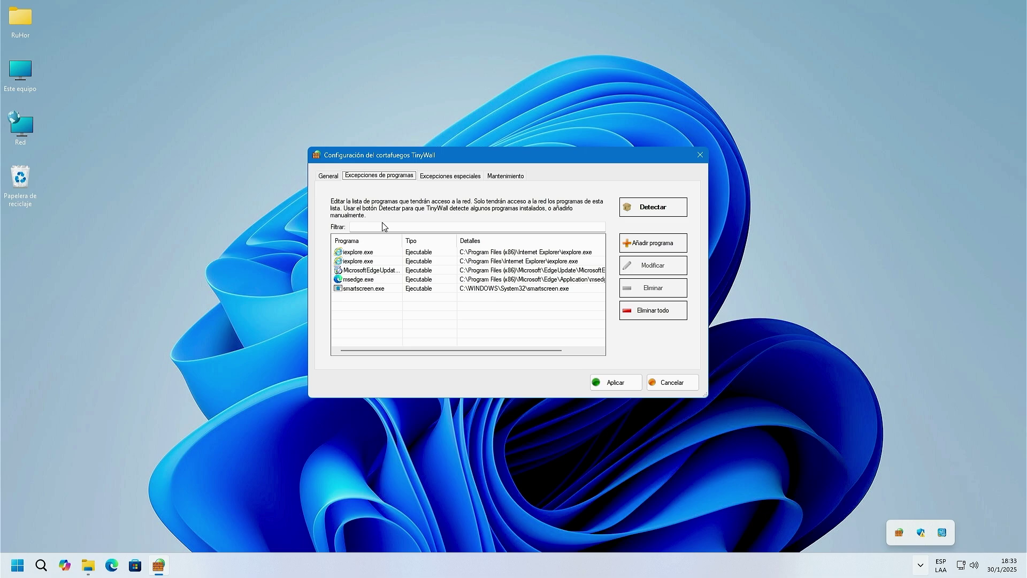
click(394, 282)
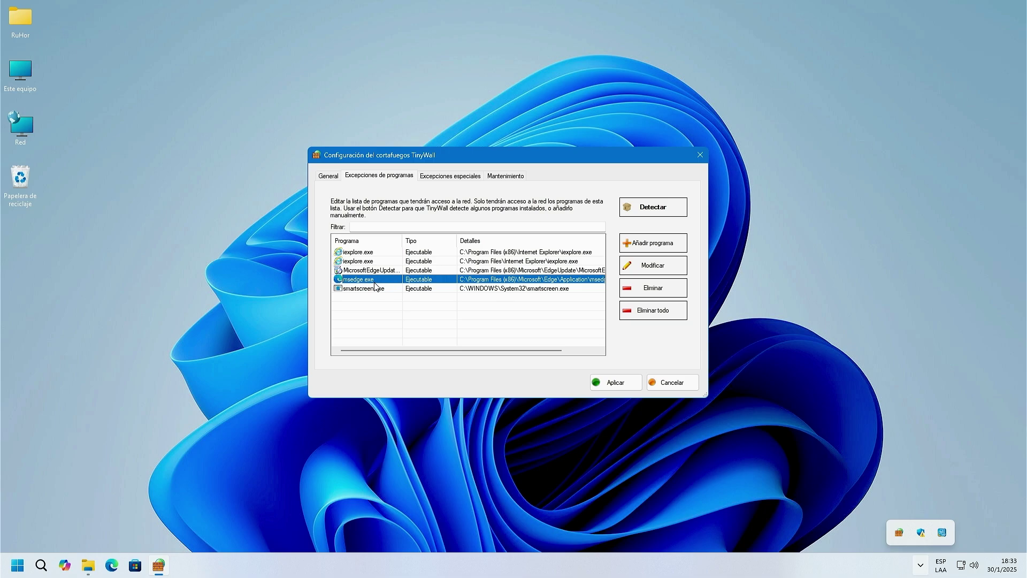
Launch Firefox from the full list of installed applications and maximize its window.
click(214, 357)
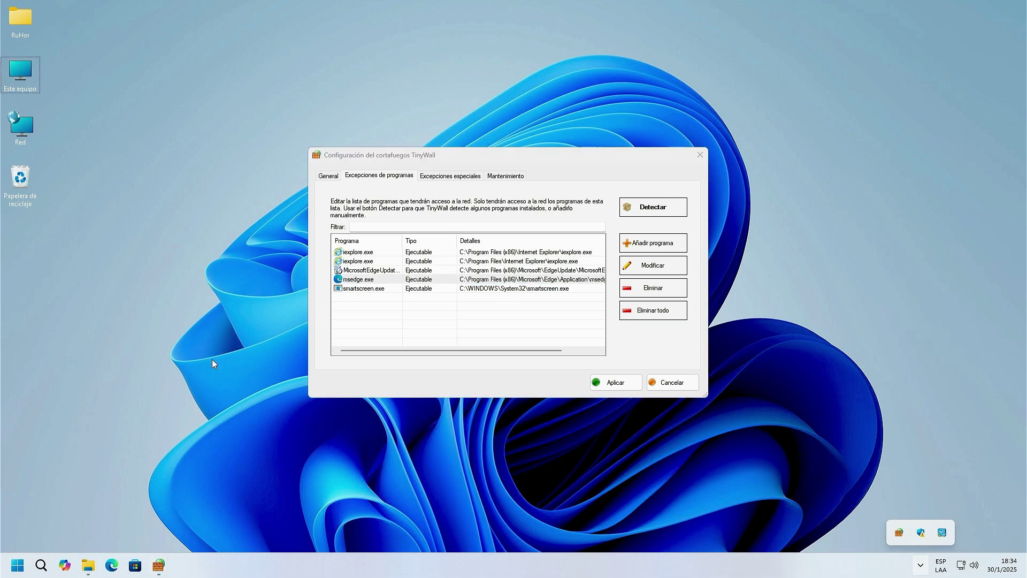
click(17, 563)
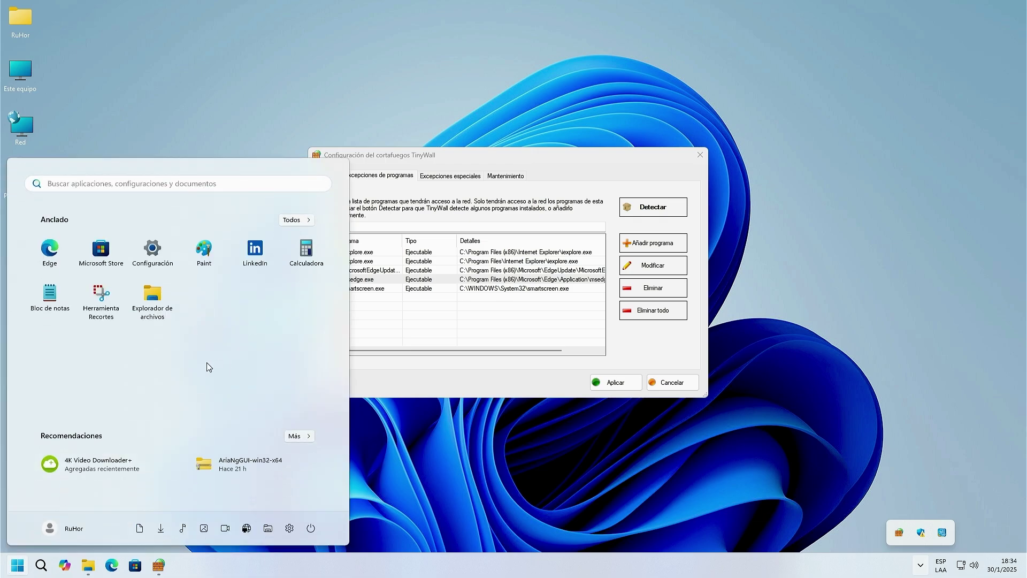
click(297, 220)
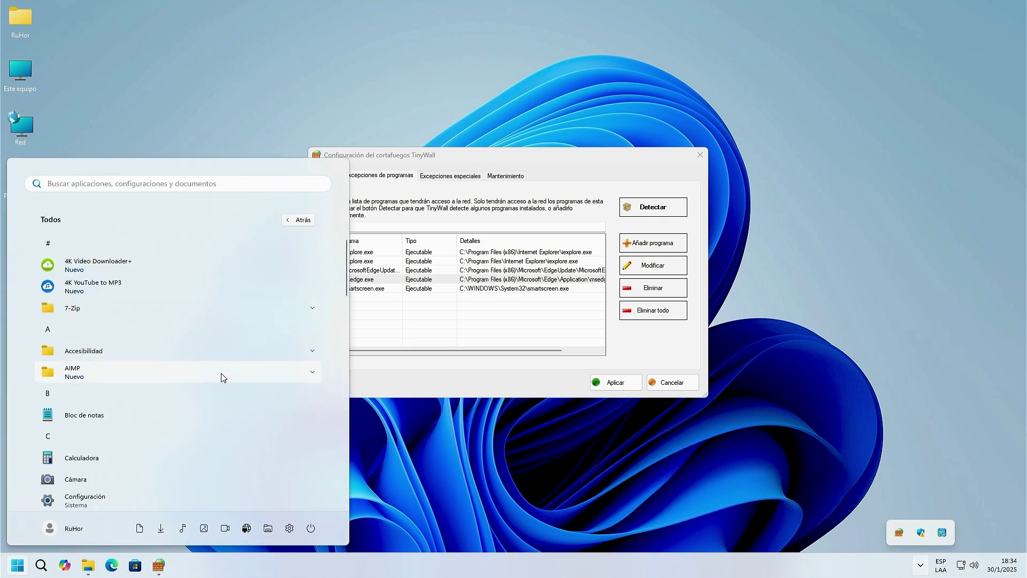
scroll(223, 376, down, 5)
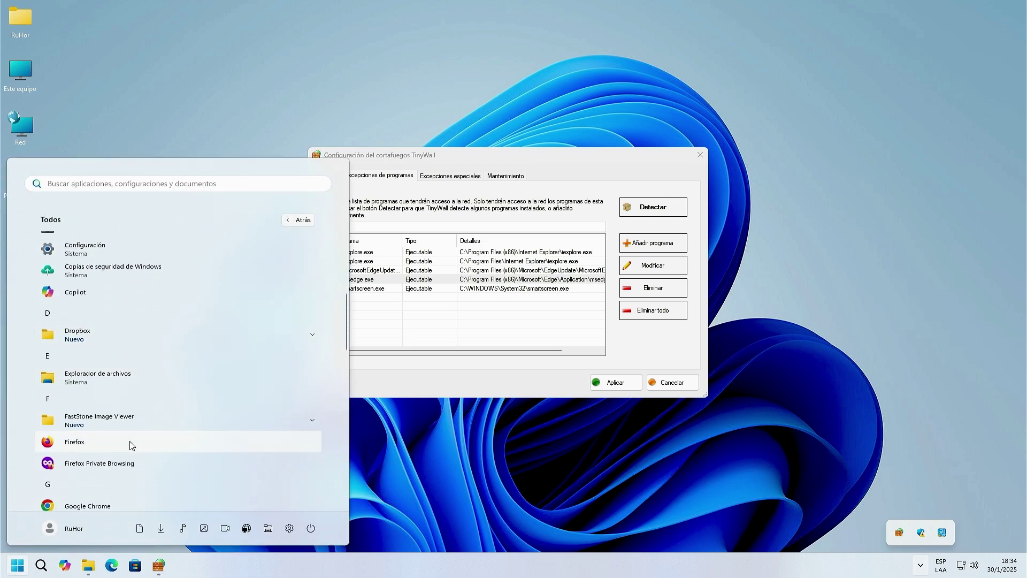
click(207, 442)
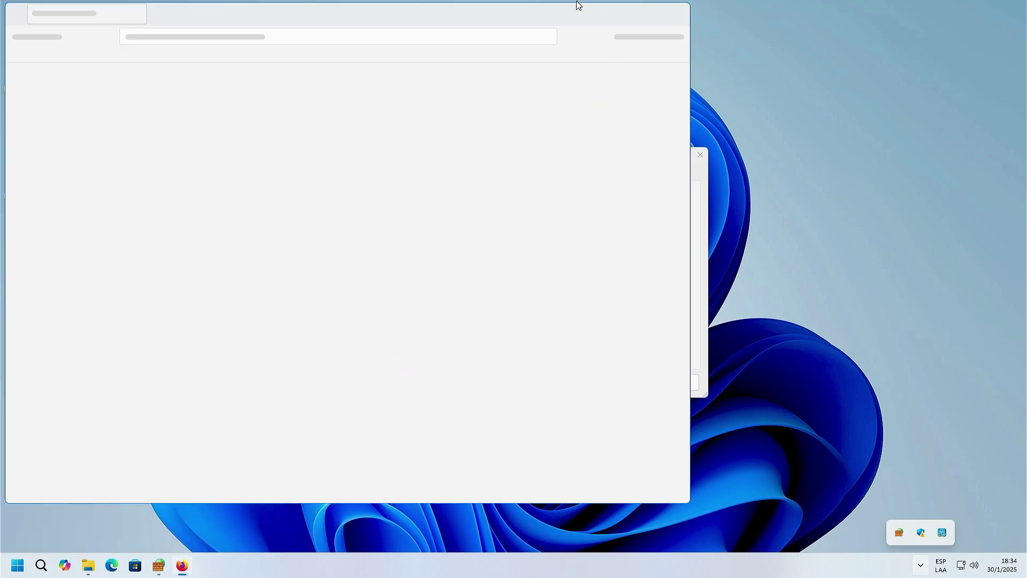
double_click(571, 16)
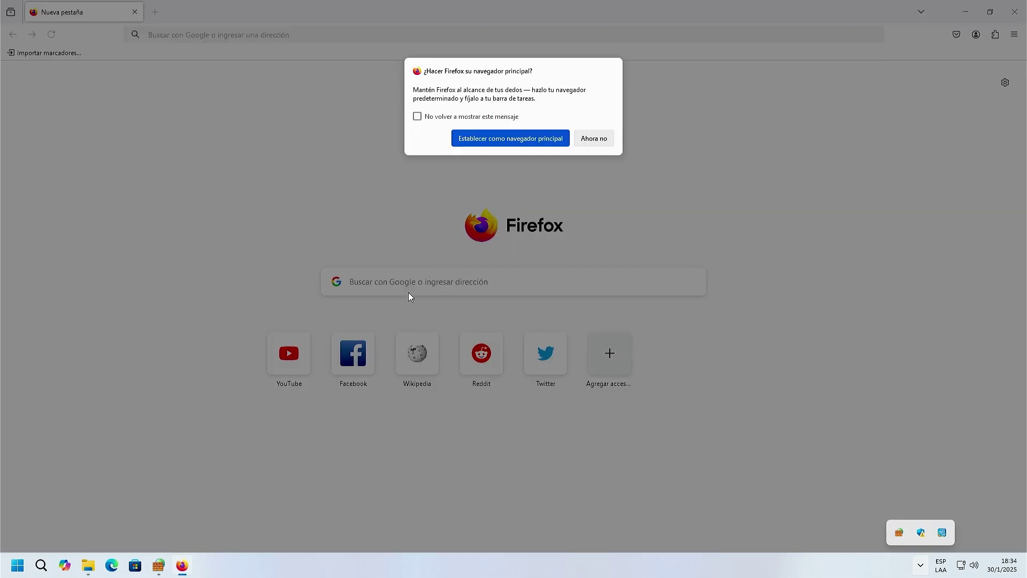
Decline making Firefox the default browser, try to load YouTube from its shortcut, and minimize the browser.
click(592, 138)
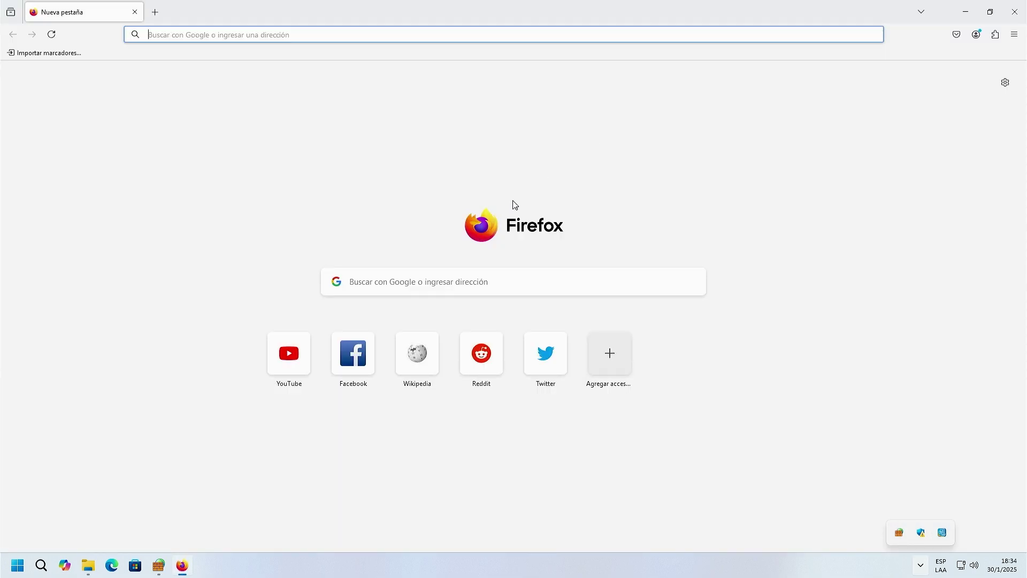
click(311, 367)
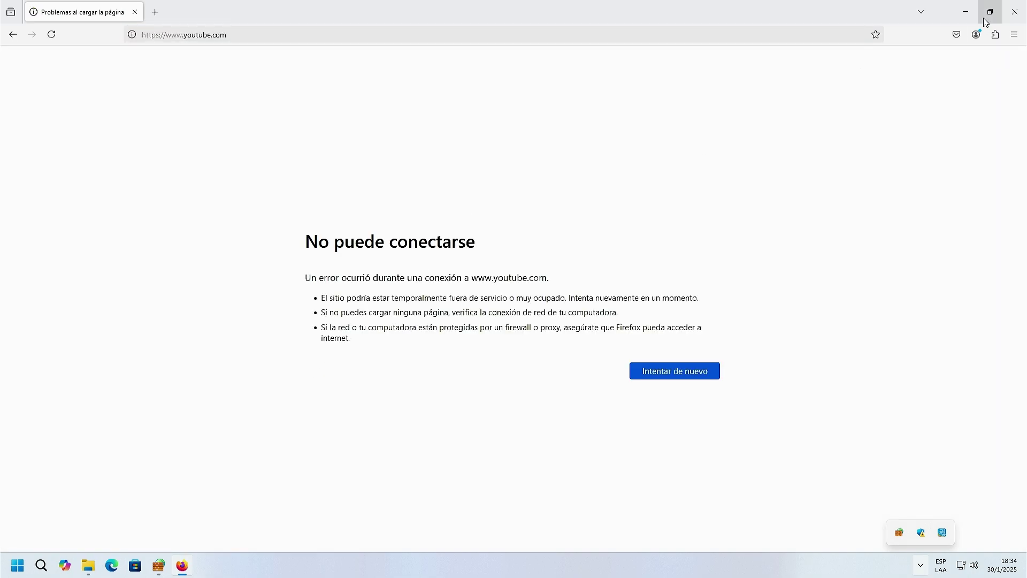
click(965, 12)
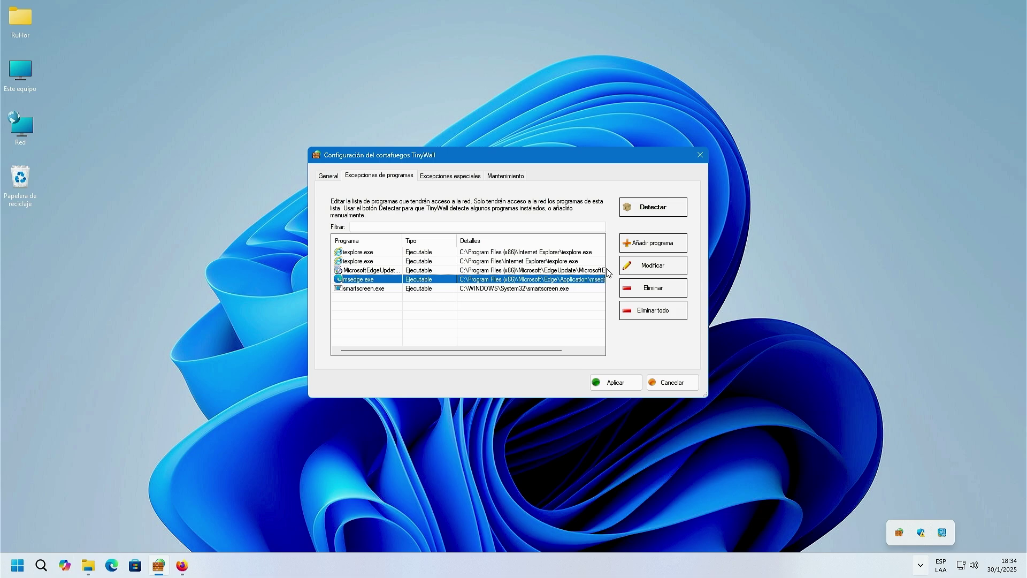
Add the running firefox process to TinyWall's program exceptions as a permanent exception with unrestricted UDP and TCP traffic.
click(640, 249)
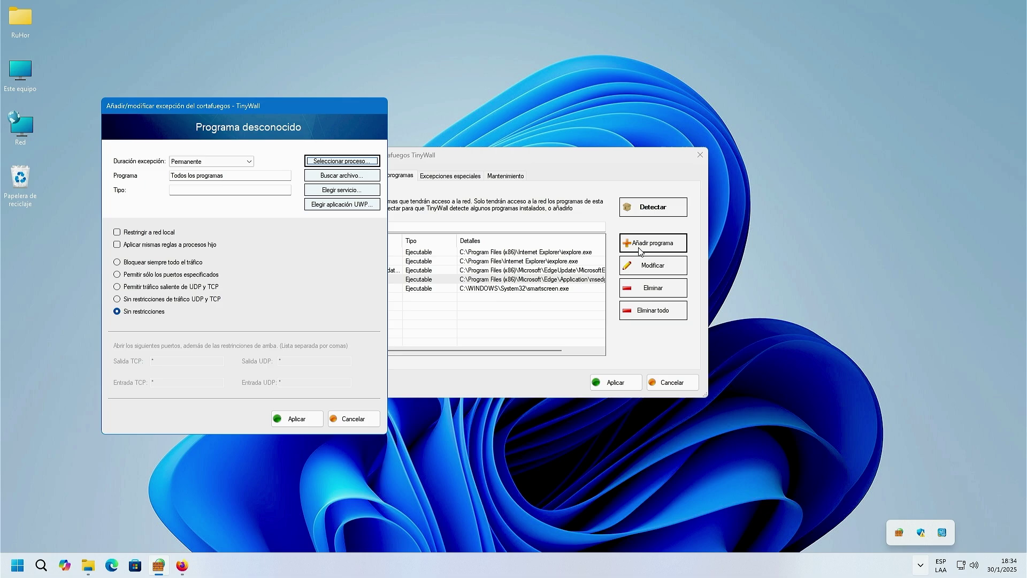
click(353, 164)
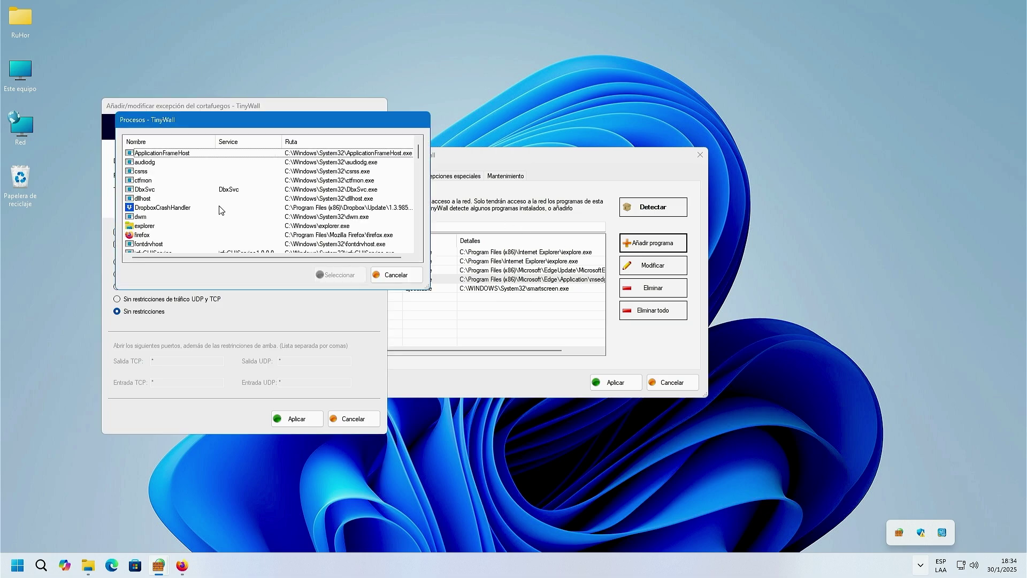
click(151, 233)
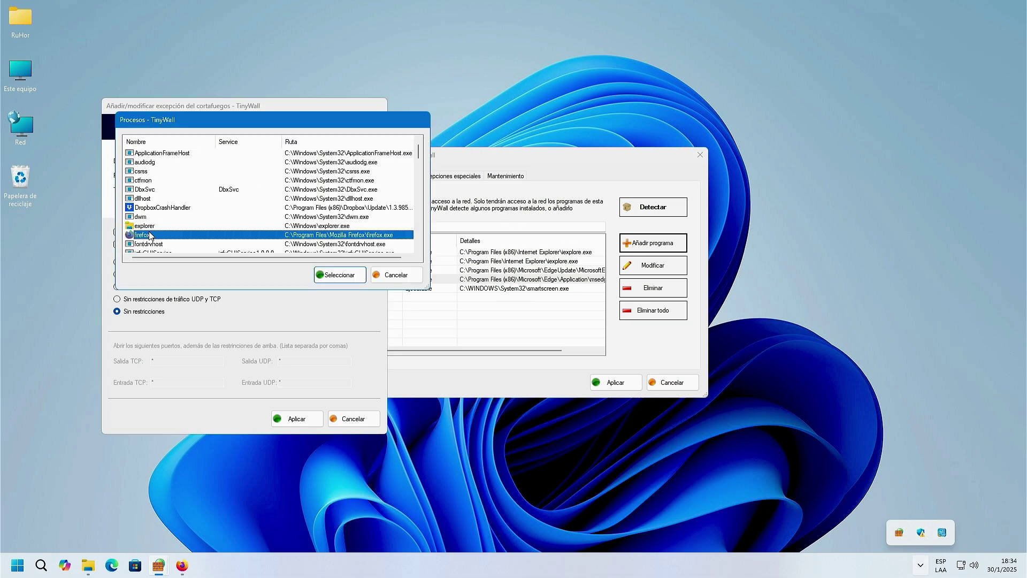
click(344, 276)
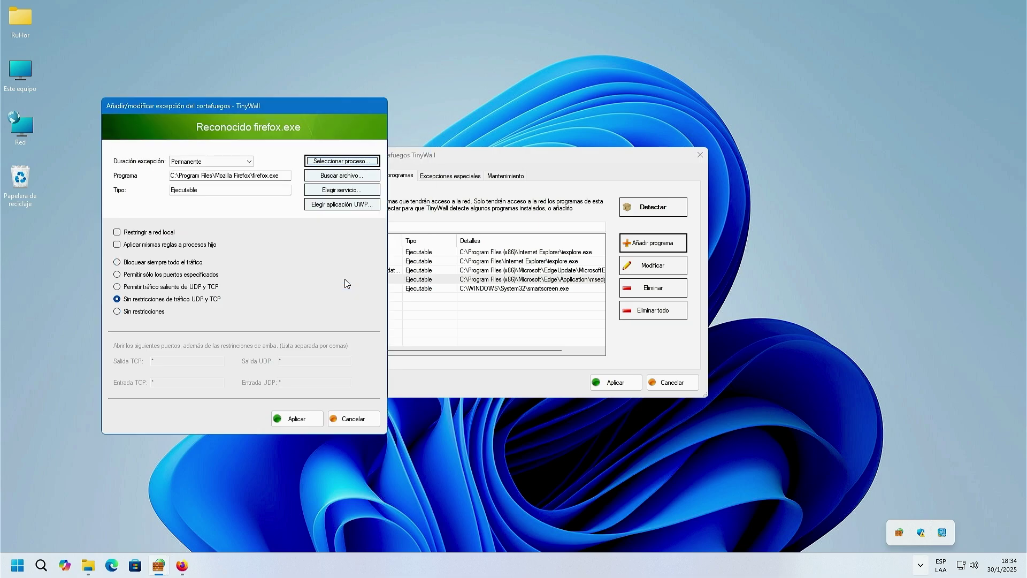
click(296, 421)
click(416, 254)
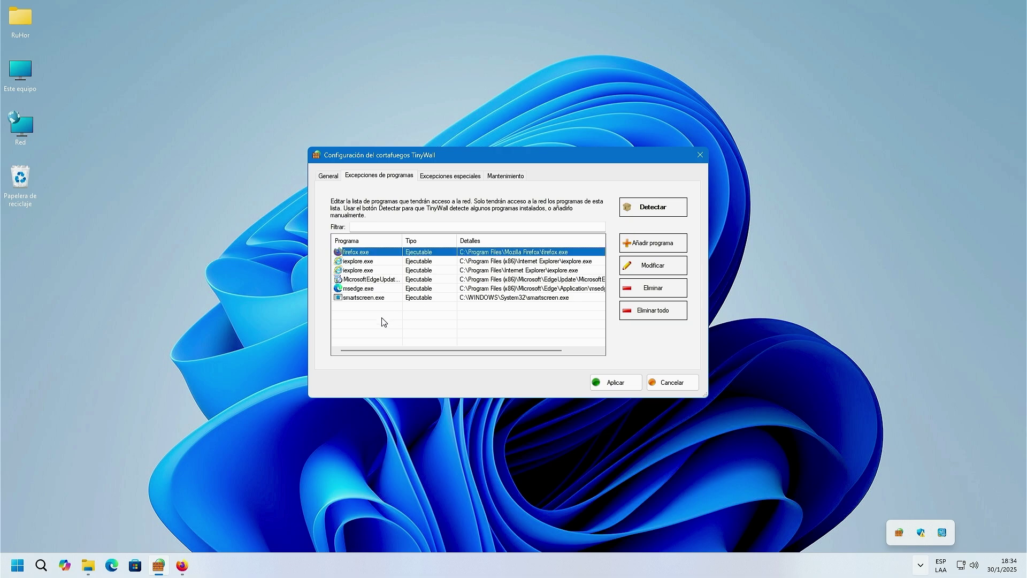
Switch to Firefox and retry loading YouTube to test its network access.
click(190, 567)
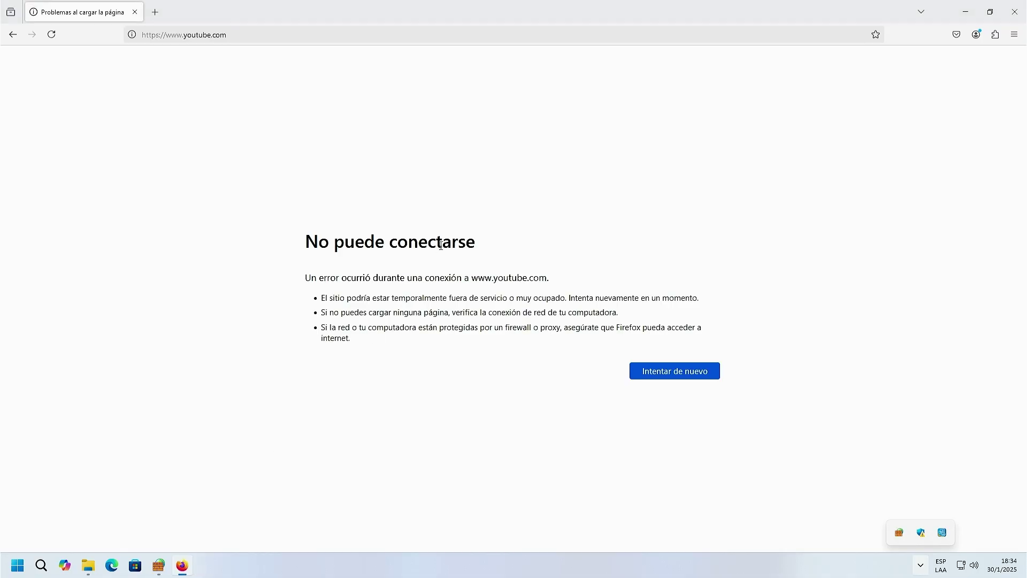
click(674, 375)
click(677, 378)
click(677, 378)
click(676, 378)
Apply the TinyWall configuration changes and retry loading YouTube in Firefox.
click(161, 566)
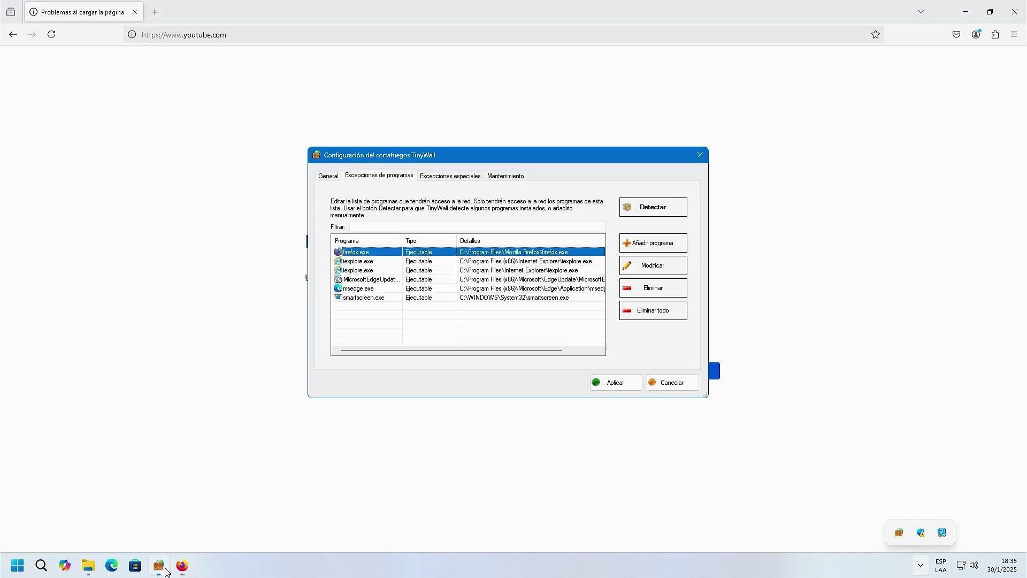
click(630, 386)
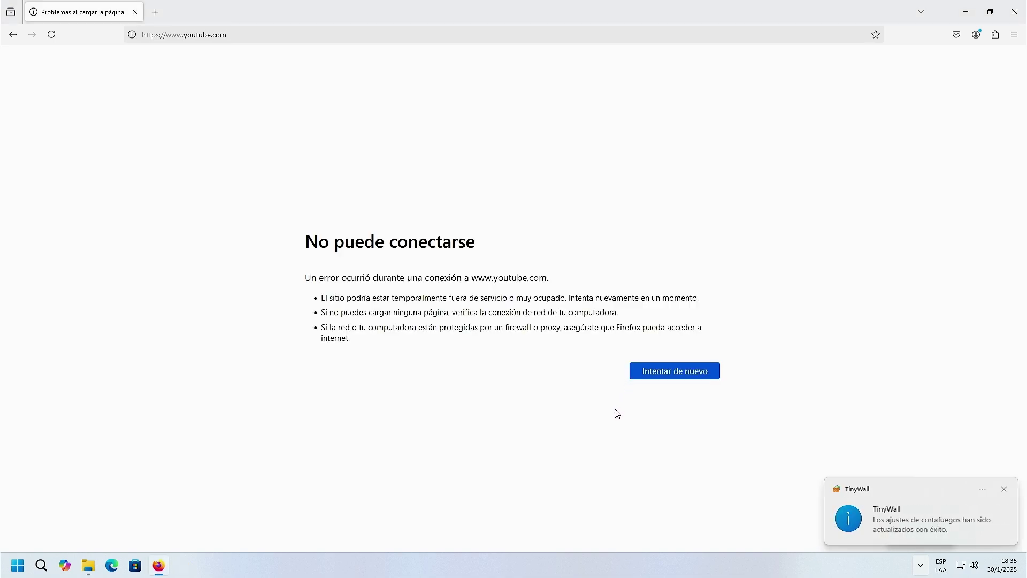
click(651, 376)
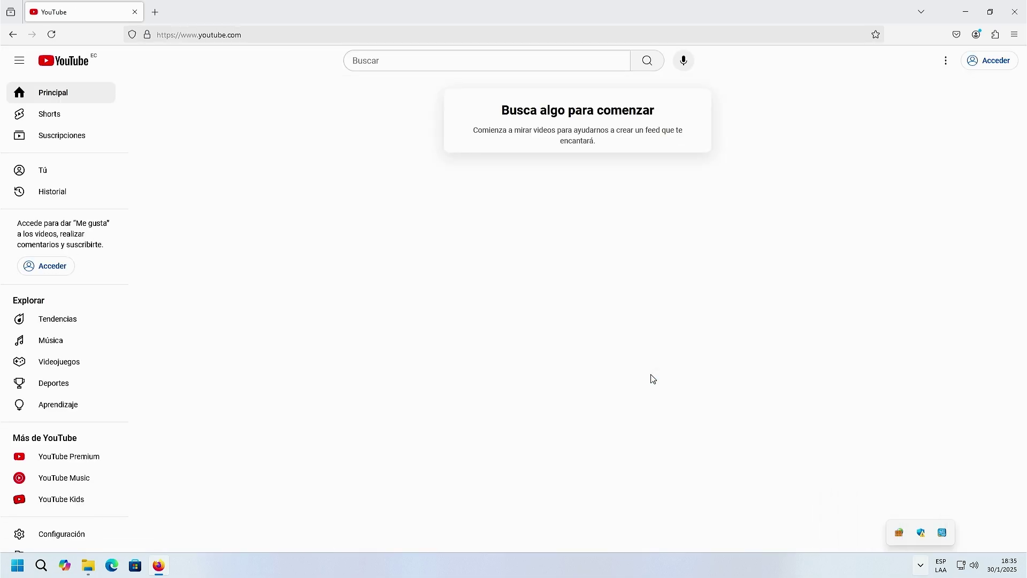
Close Firefox, review the program exceptions in TinyWall's configuration, and leave it without applying changes.
click(1014, 12)
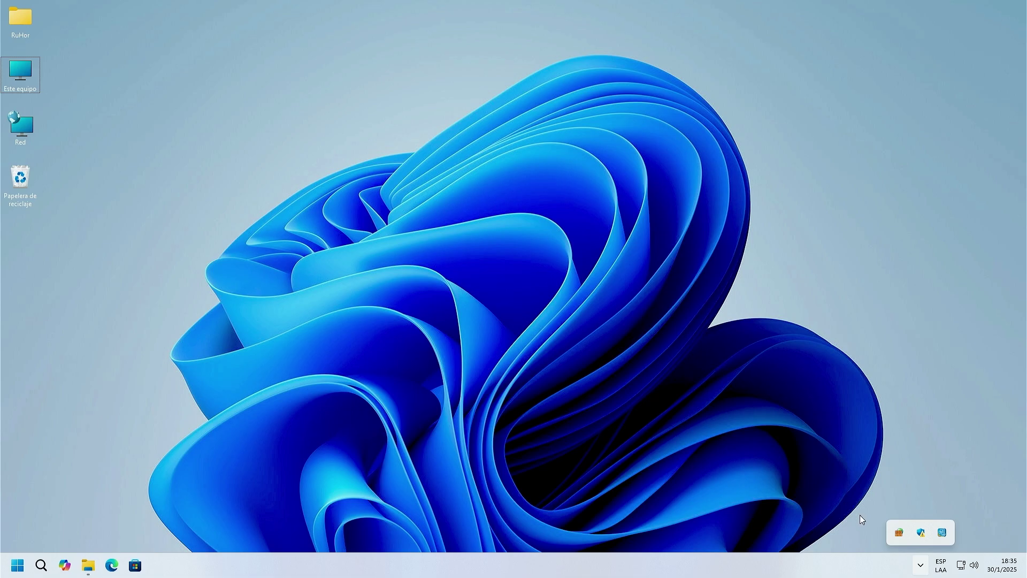
right_click(897, 525)
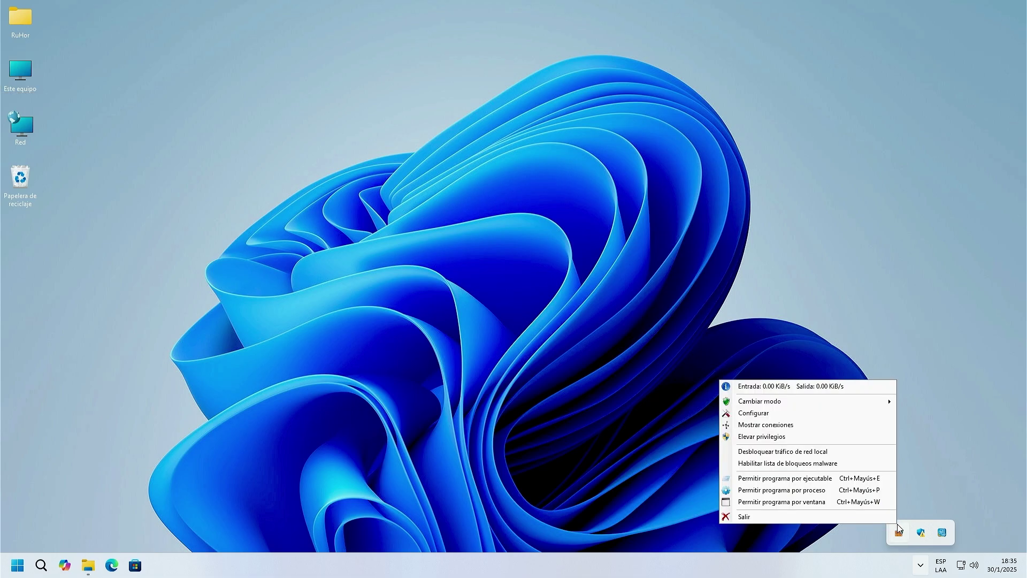
click(801, 418)
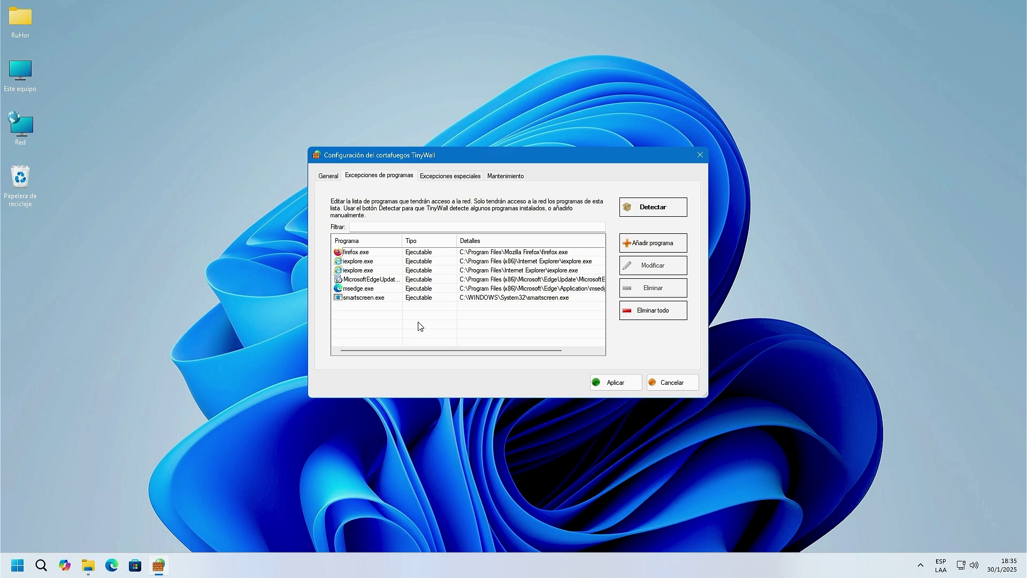
click(672, 383)
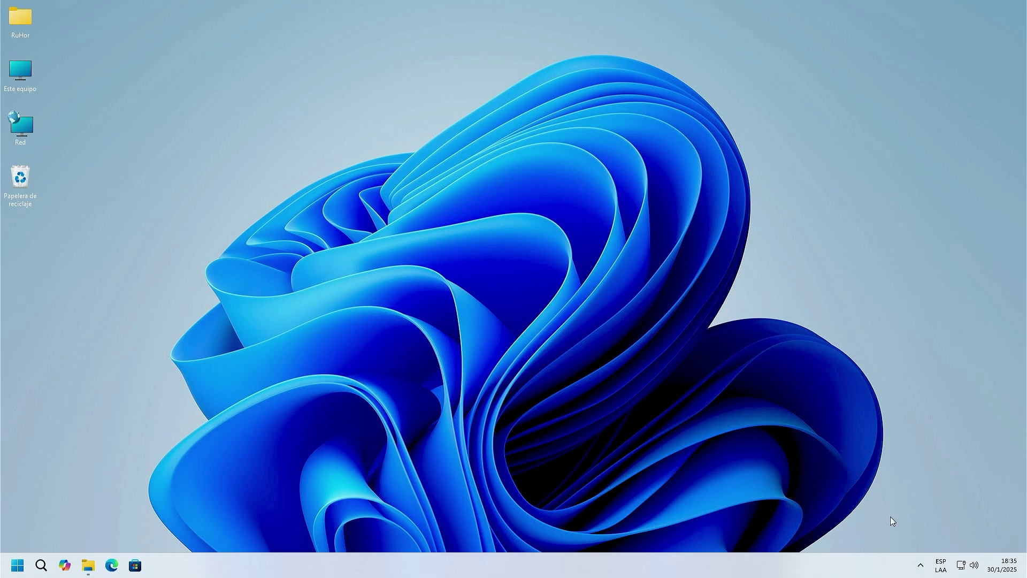
Examine the firewall modes offered by TinyWall, including Auto aprendizaje.
click(920, 565)
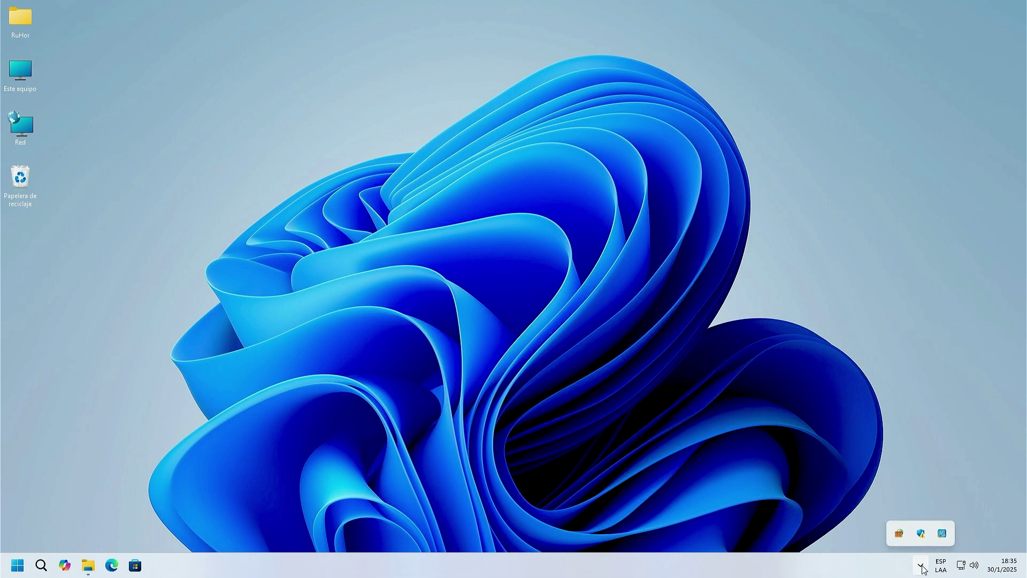
right_click(899, 533)
mouse_move(891, 416)
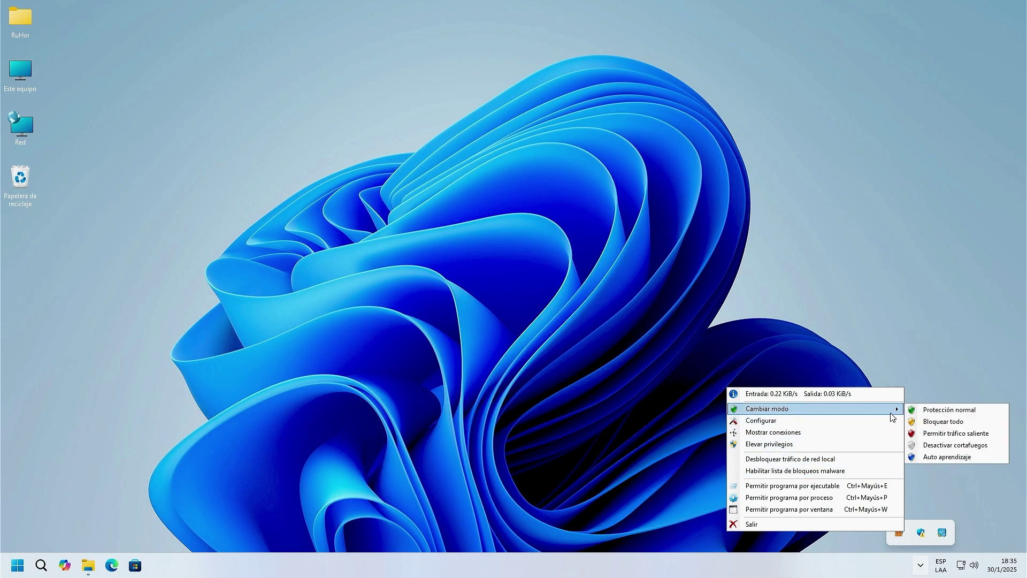
click(958, 457)
Launch Opera Browser from the full list of installed applications.
click(17, 565)
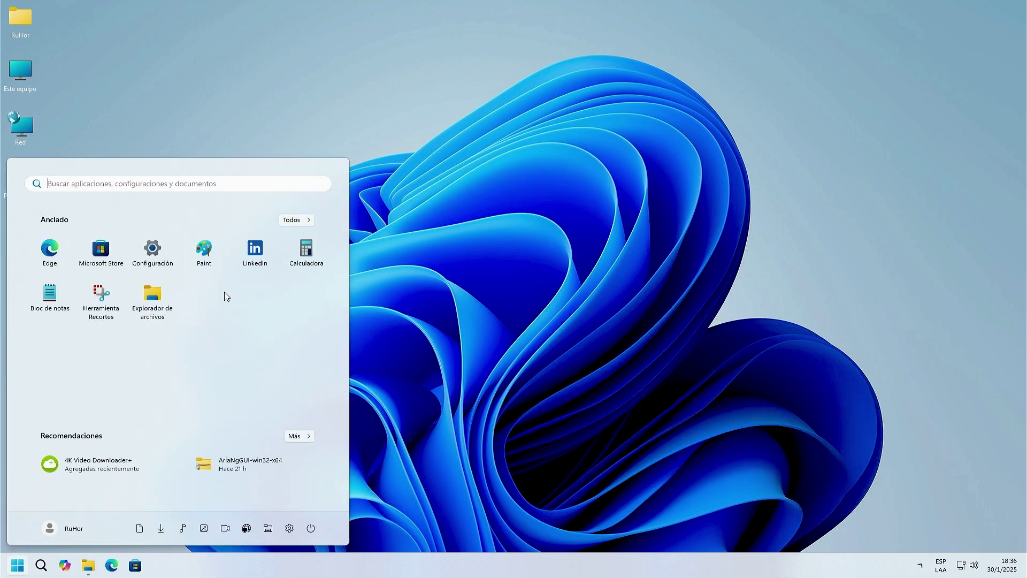
click(294, 226)
scroll(167, 398, down, 10)
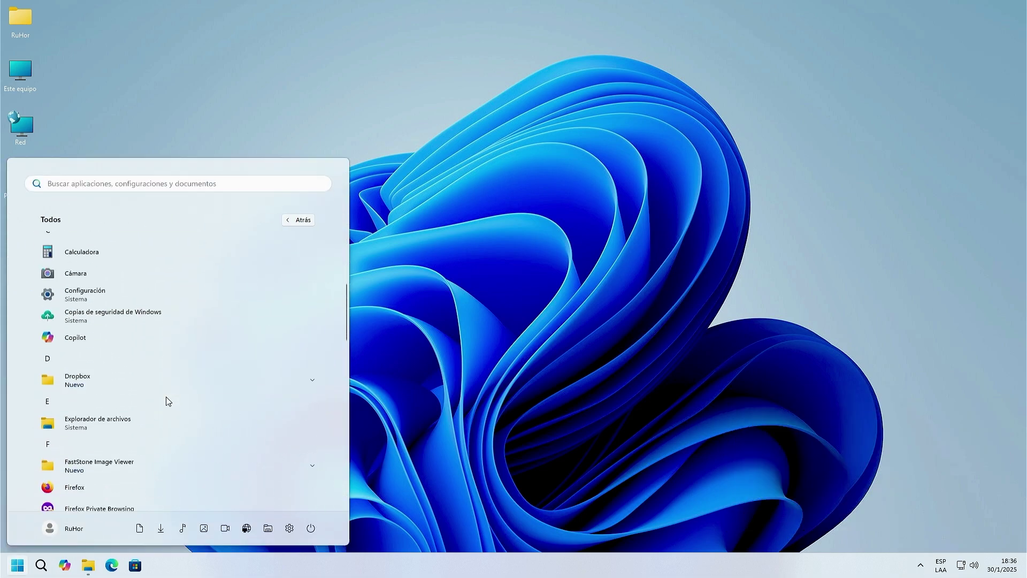
scroll(166, 399, down, 4)
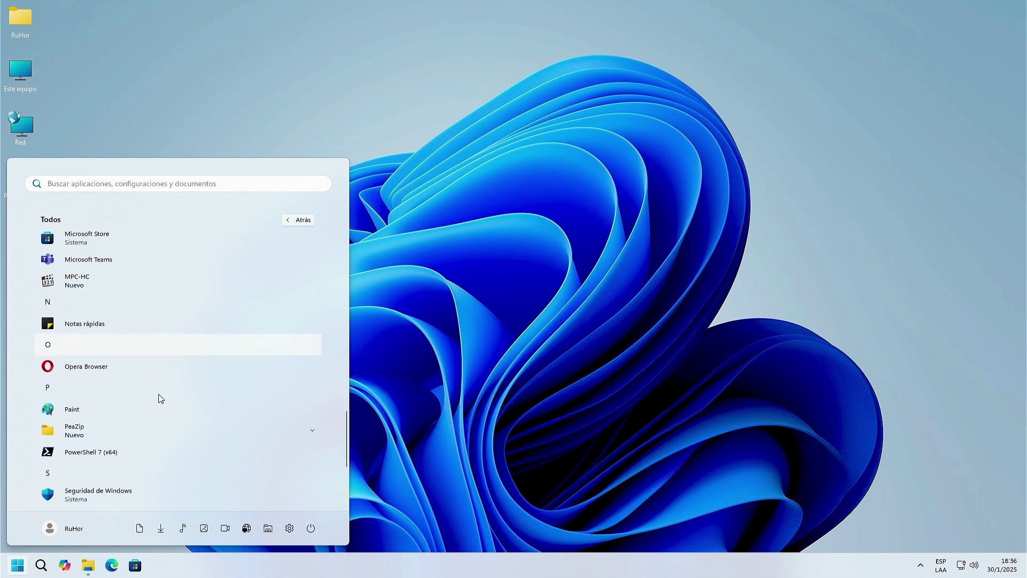
click(119, 371)
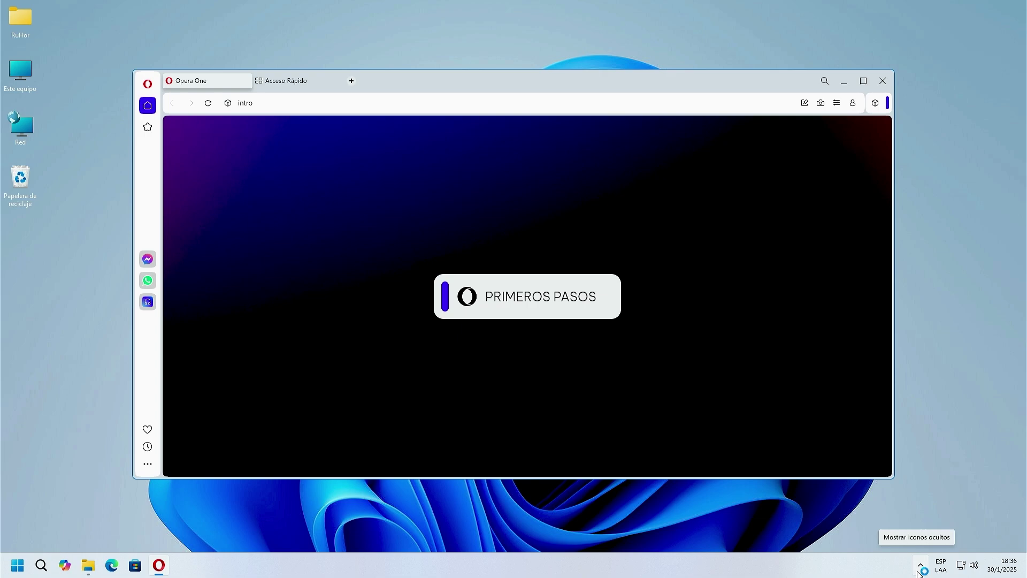
Try to load Mercado Libre from Opera's Acceso Rápido page and close the Opera One intro tab.
click(918, 570)
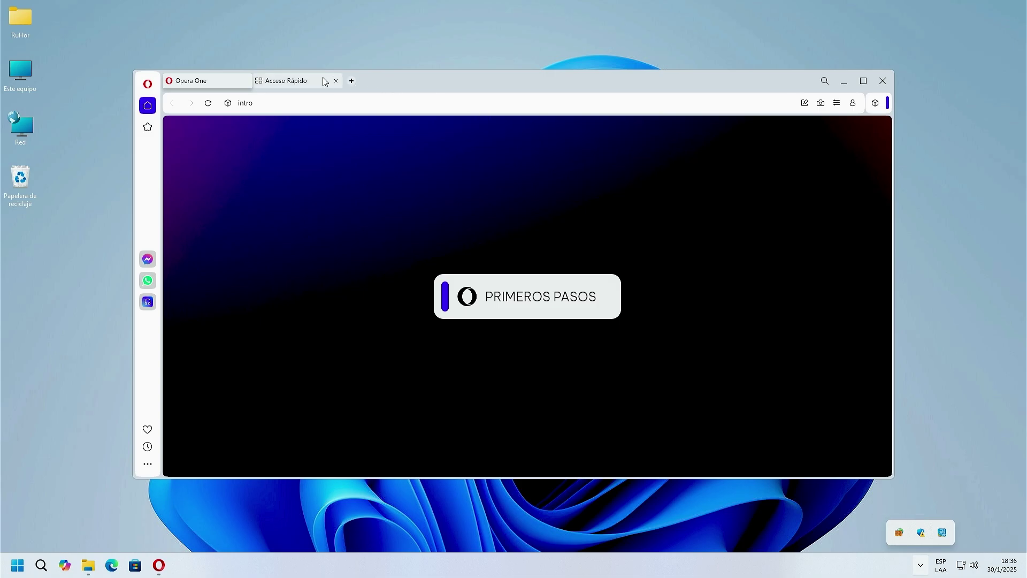
click(302, 81)
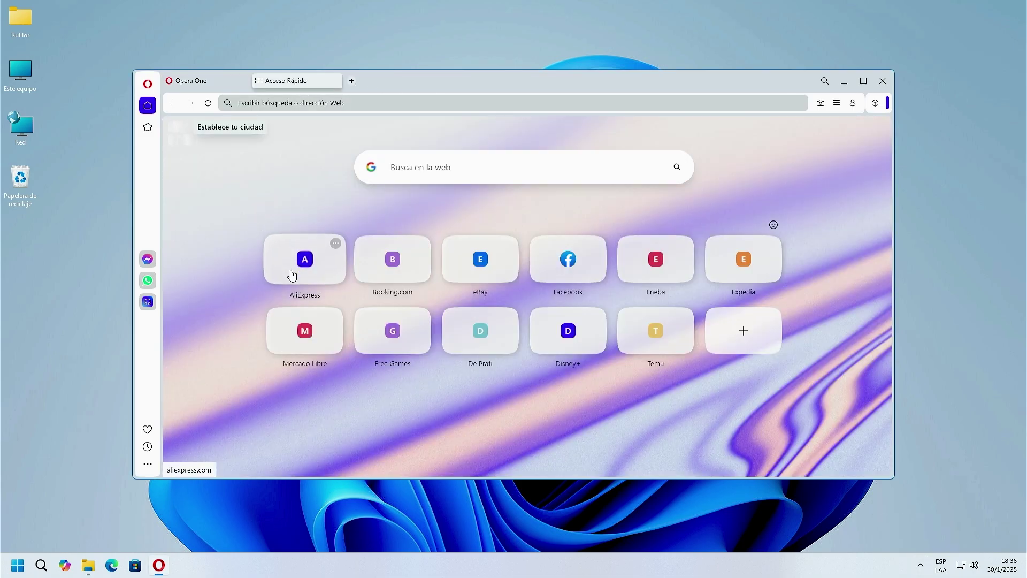
click(310, 327)
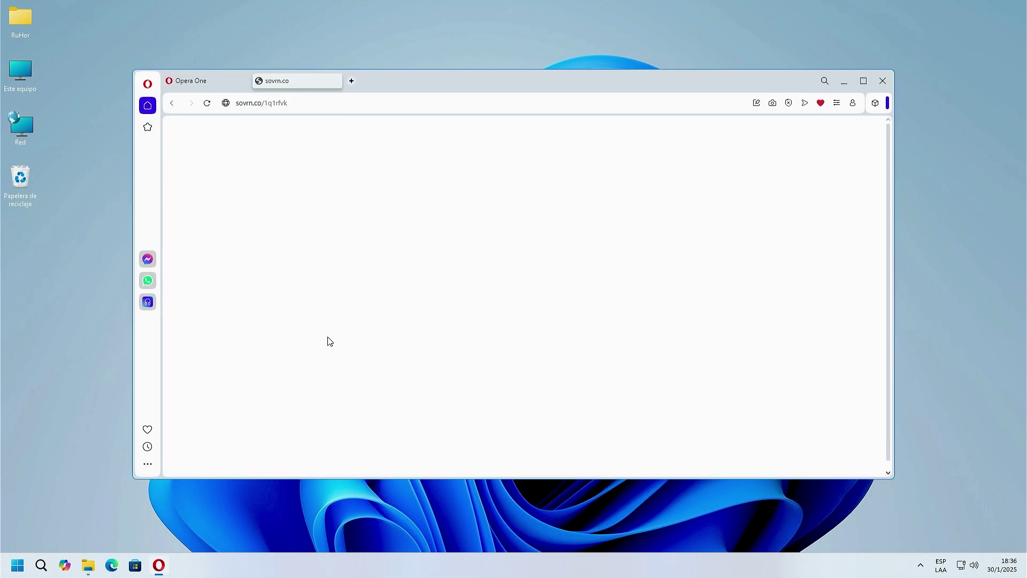
click(244, 81)
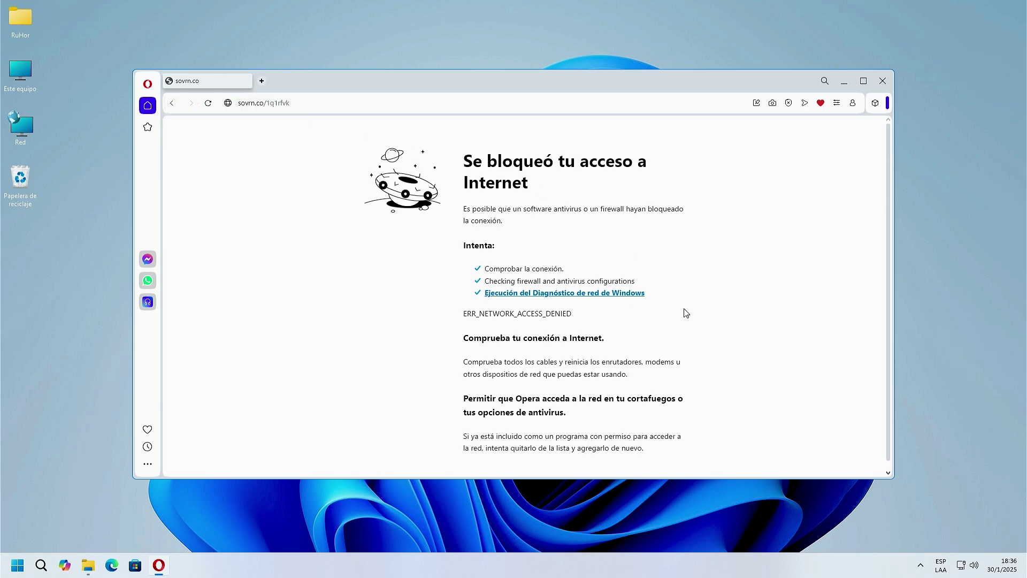
Switch TinyWall to Auto aprendizaje mode, accepting its activation, and reload the blocked Mercado Libre link in Opera.
click(920, 565)
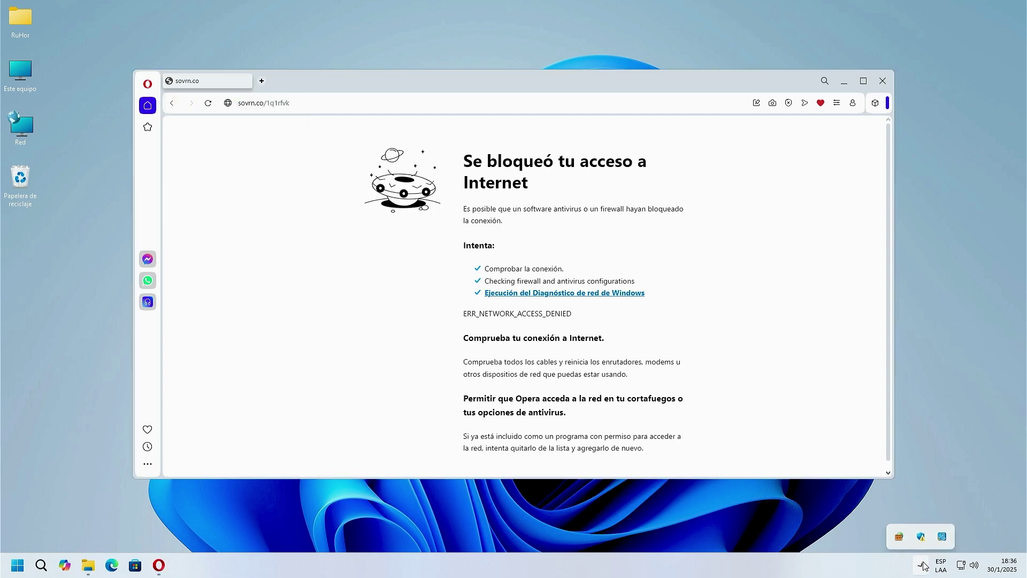
right_click(904, 527)
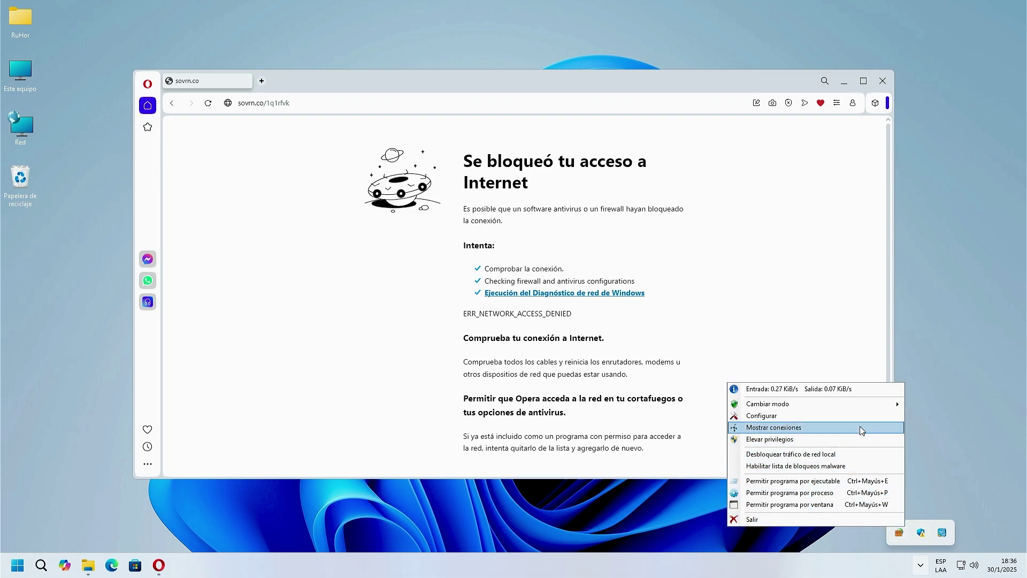
mouse_move(892, 410)
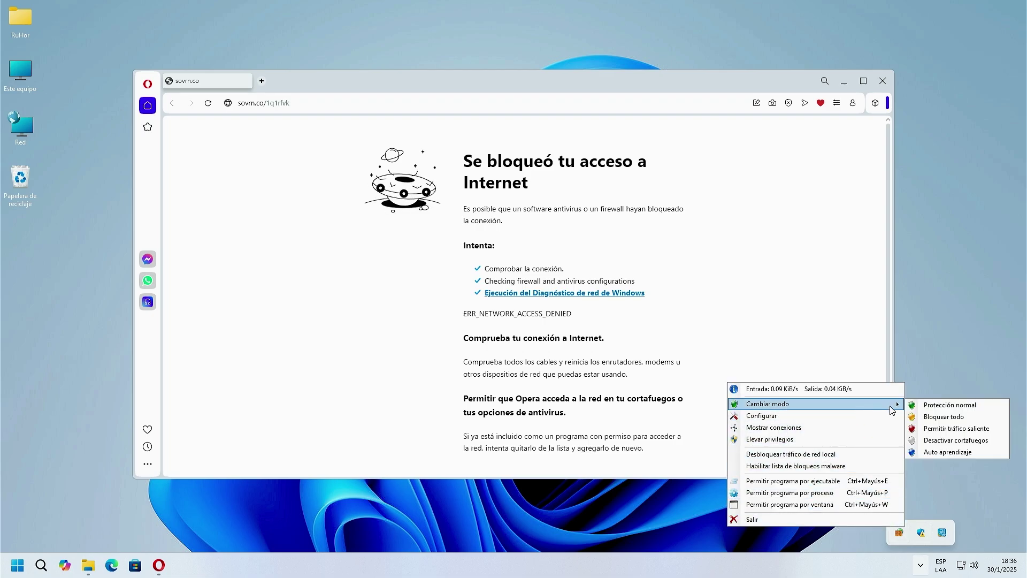
click(953, 452)
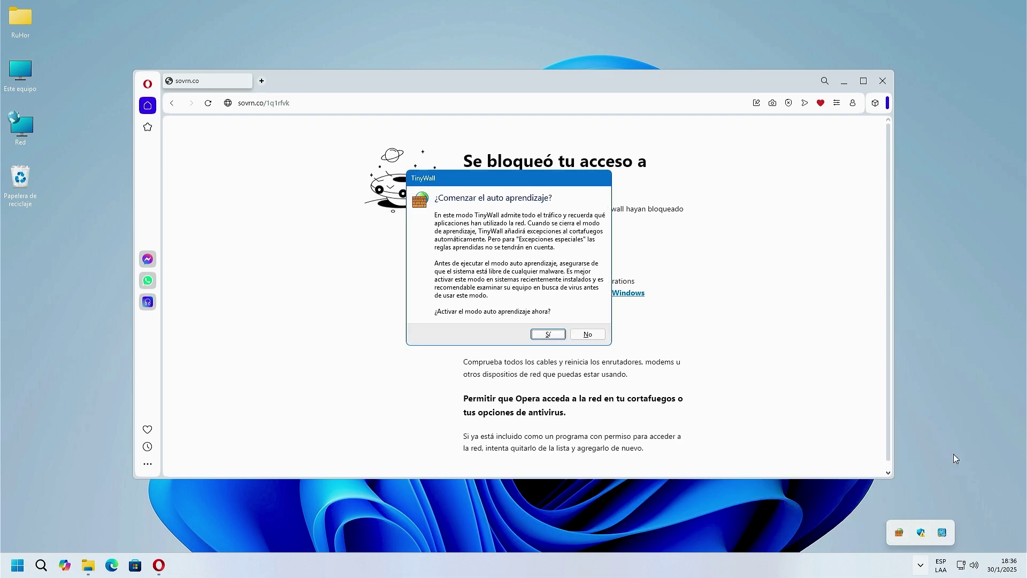
click(548, 335)
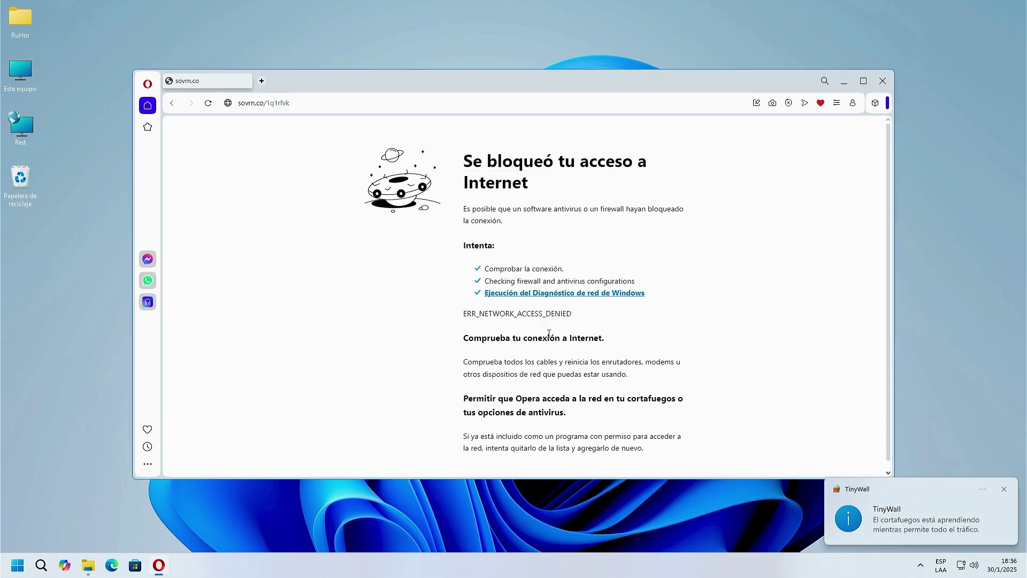
click(300, 106)
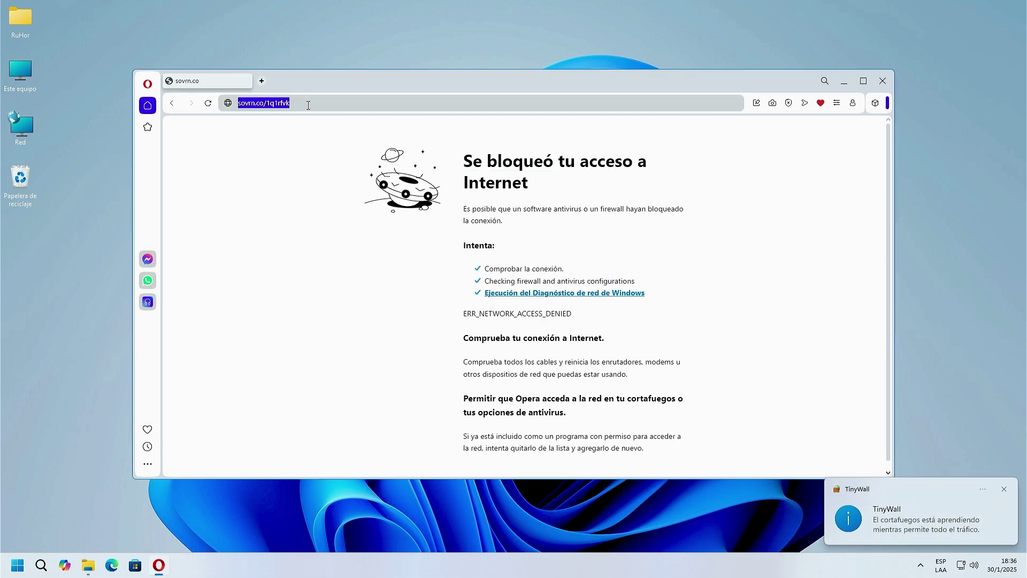
key(Return)
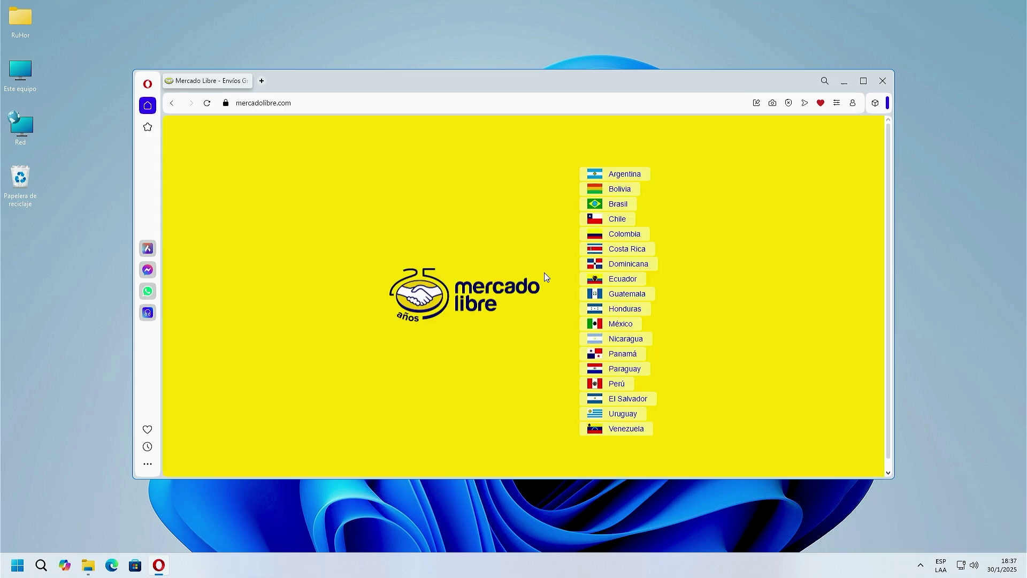
Switch TinyWall back to Protección normal mode.
click(920, 566)
right_click(901, 532)
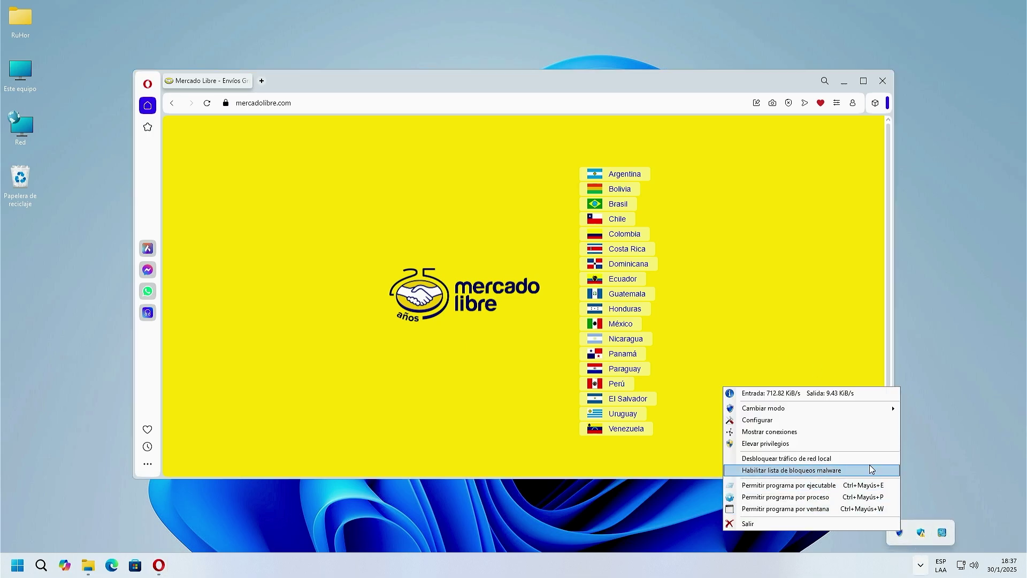
mouse_move(867, 409)
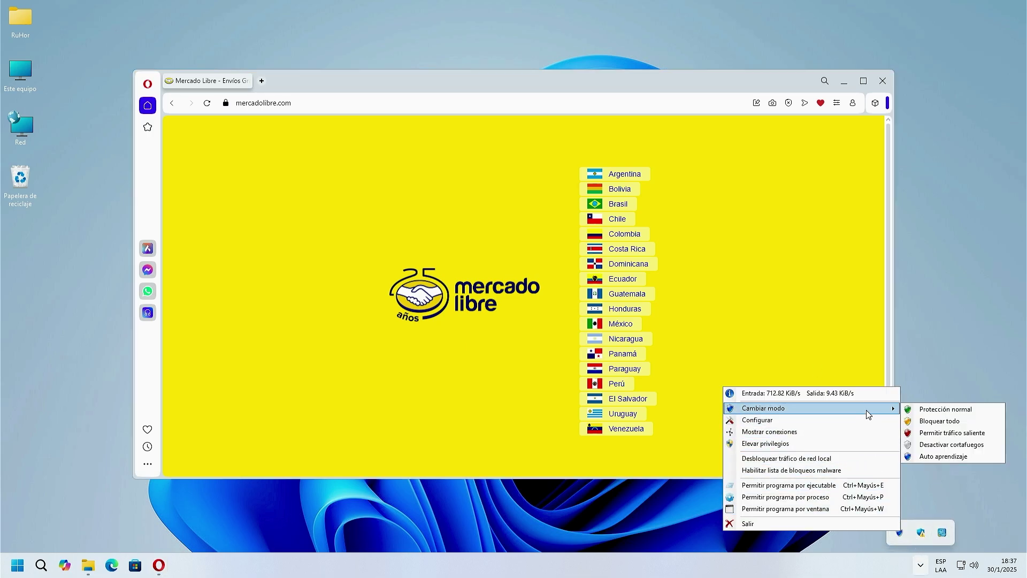
click(915, 409)
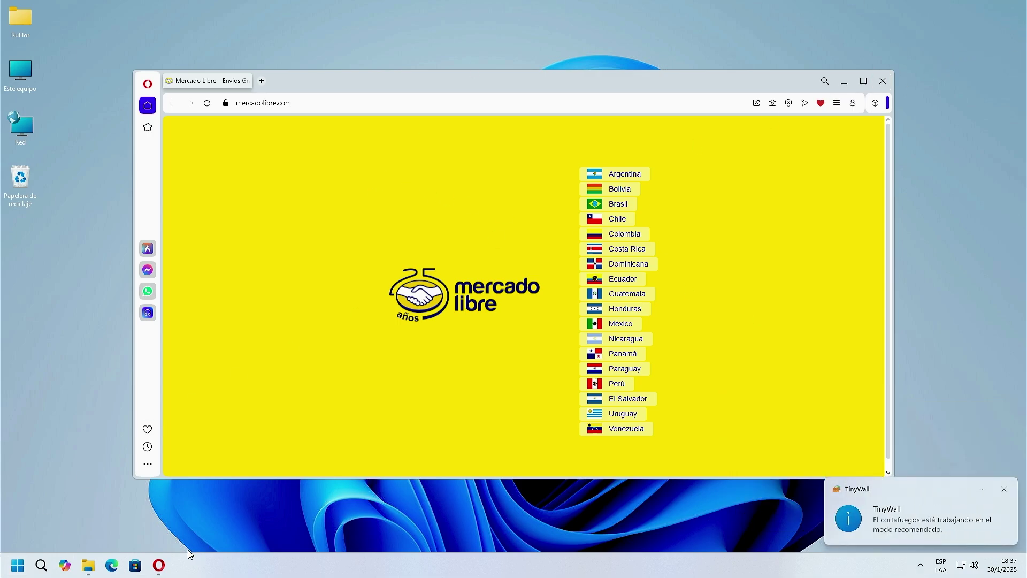
Pin Opera to the Windows taskbar and close the browser.
right_click(160, 565)
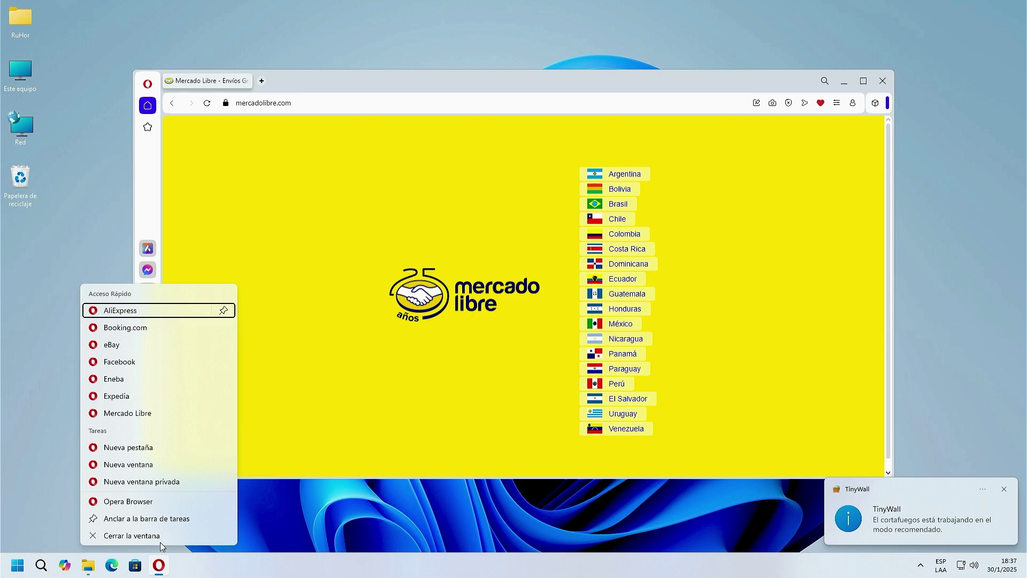
click(143, 518)
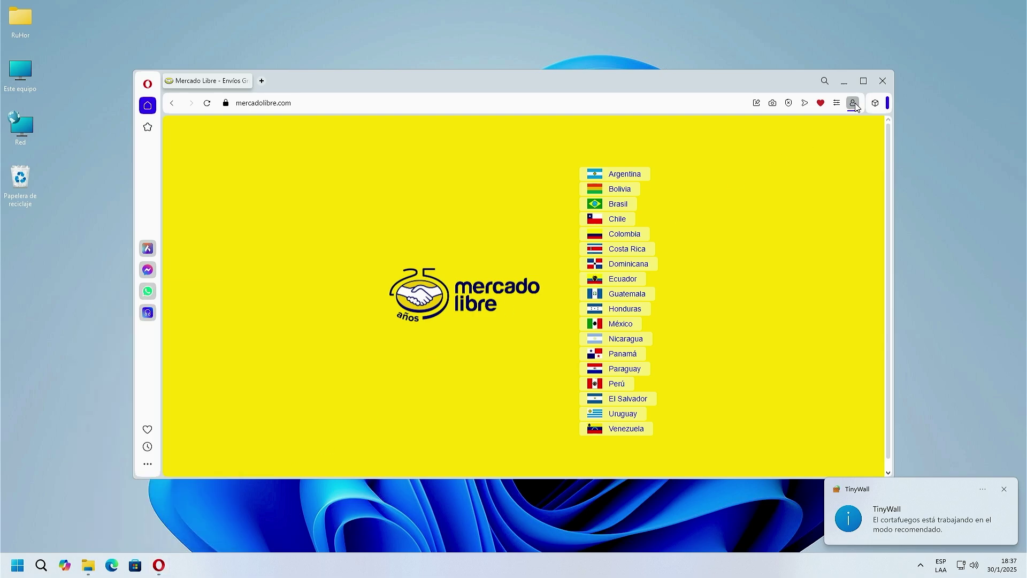
click(884, 81)
Reopen Opera, close the Mercado Libre tab, and load eBay to test network access before closing the browser.
click(159, 562)
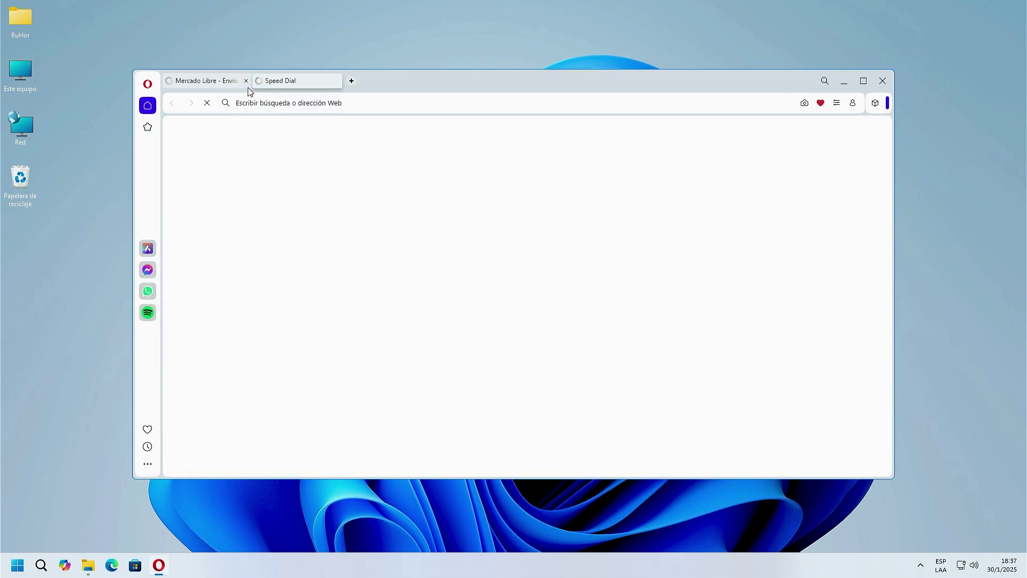
click(241, 82)
click(246, 80)
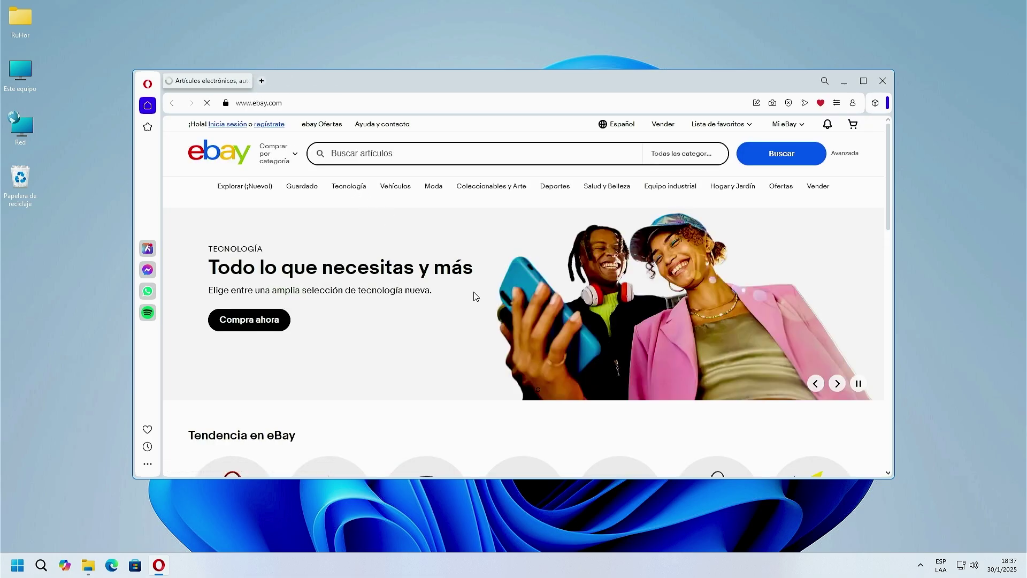
click(884, 82)
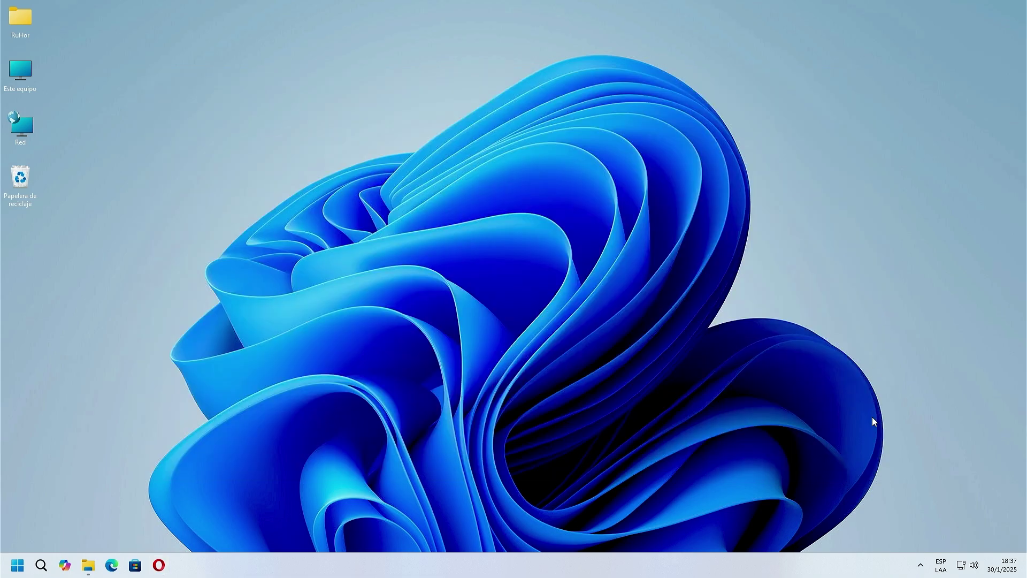
Check the opera.exe entry among TinyWall's program exceptions and close the configuration.
click(919, 562)
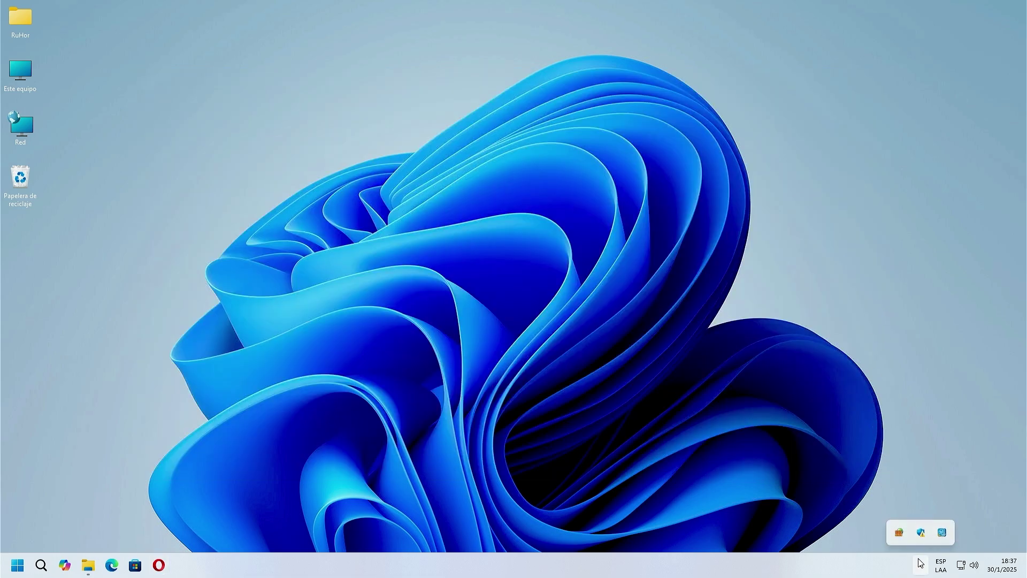
right_click(899, 531)
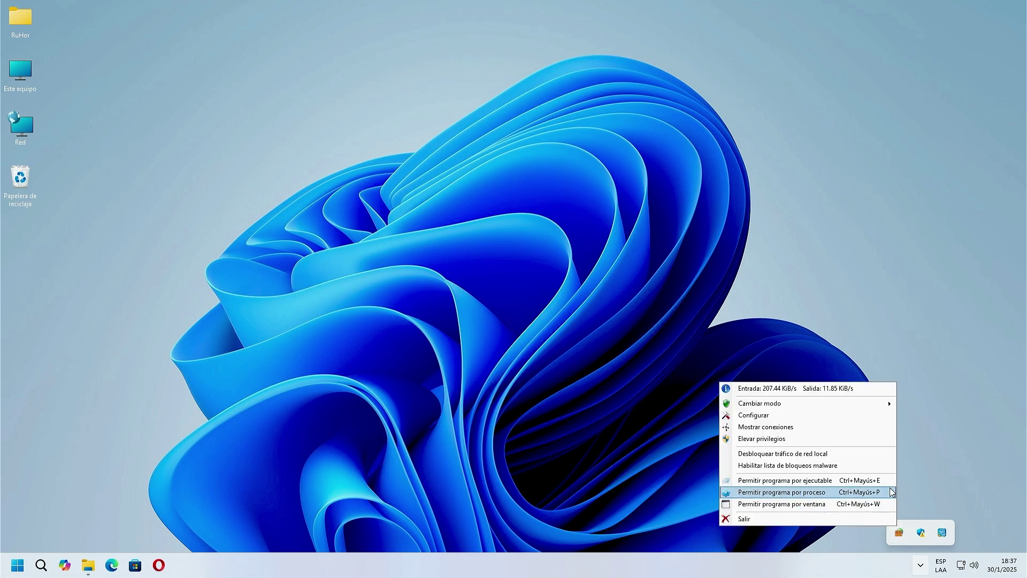
click(891, 415)
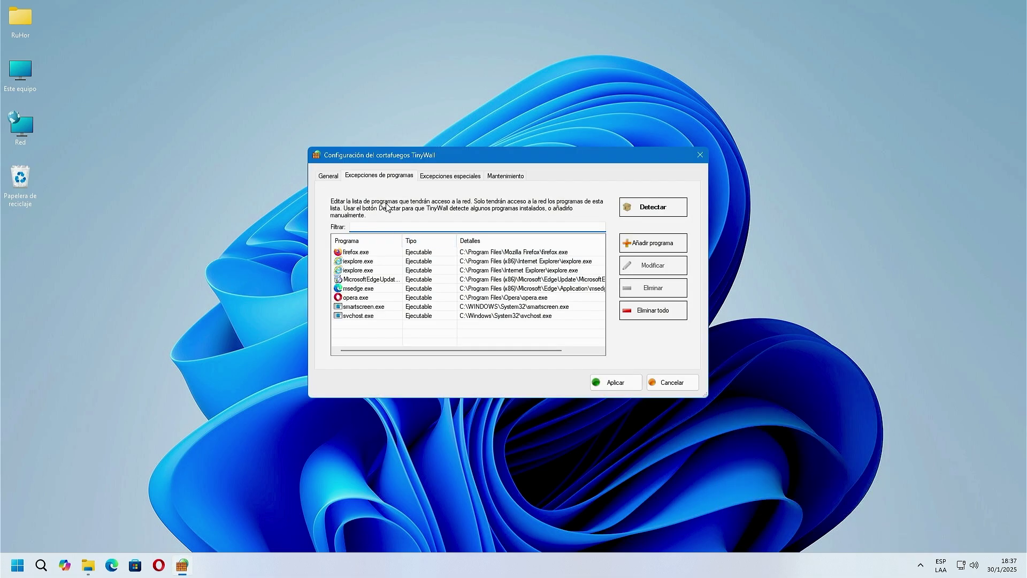
click(380, 177)
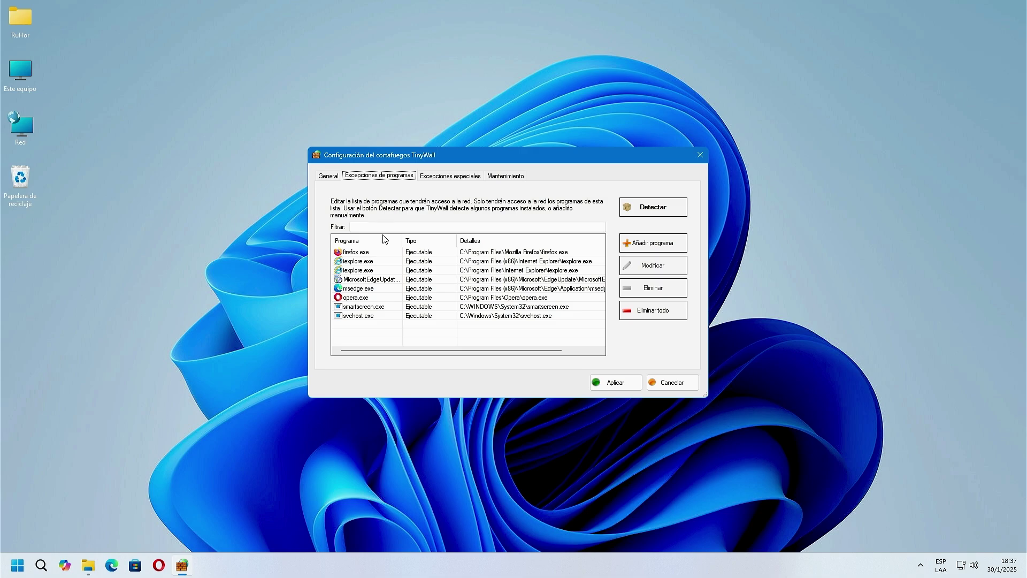
click(369, 299)
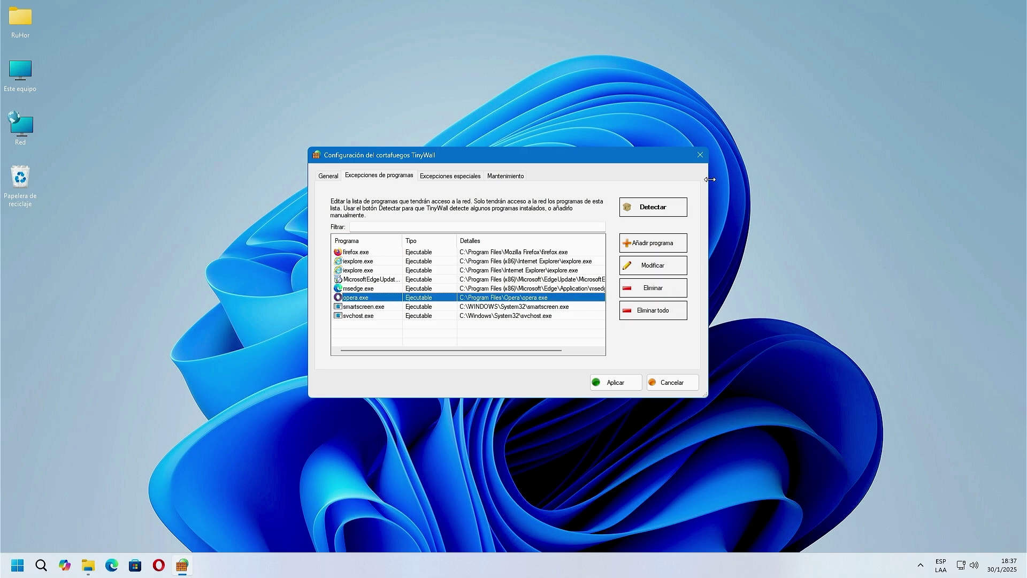
click(699, 155)
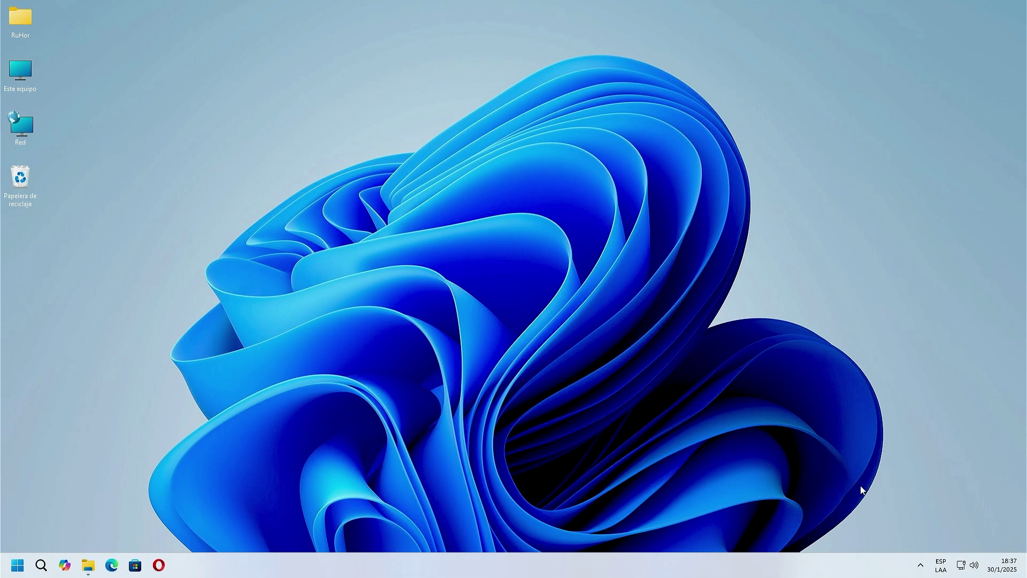
Review TinyWall's protection mode options and program exceptions, and cancel the configuration without changes.
click(920, 565)
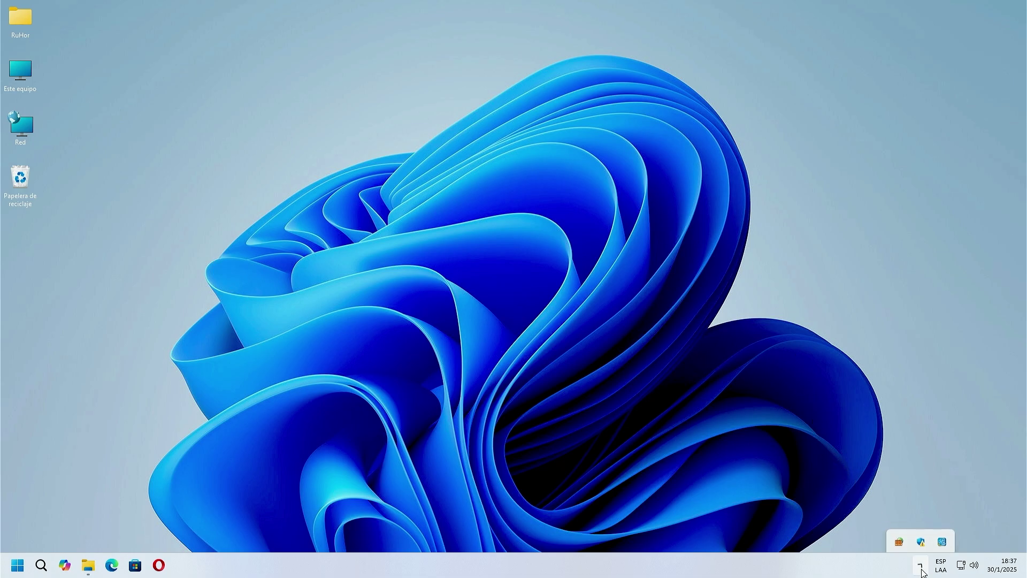
right_click(903, 536)
mouse_move(888, 410)
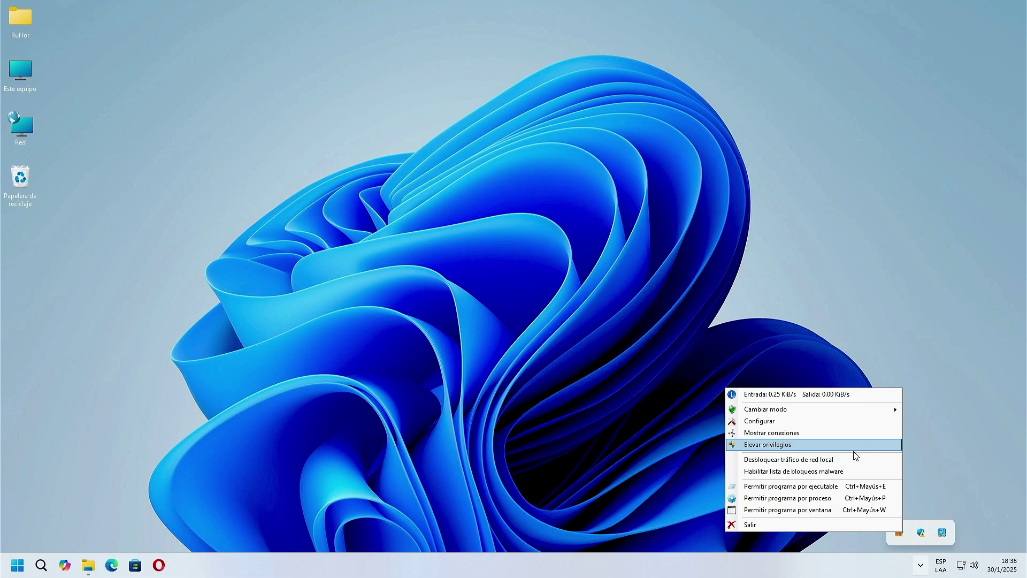
mouse_move(856, 413)
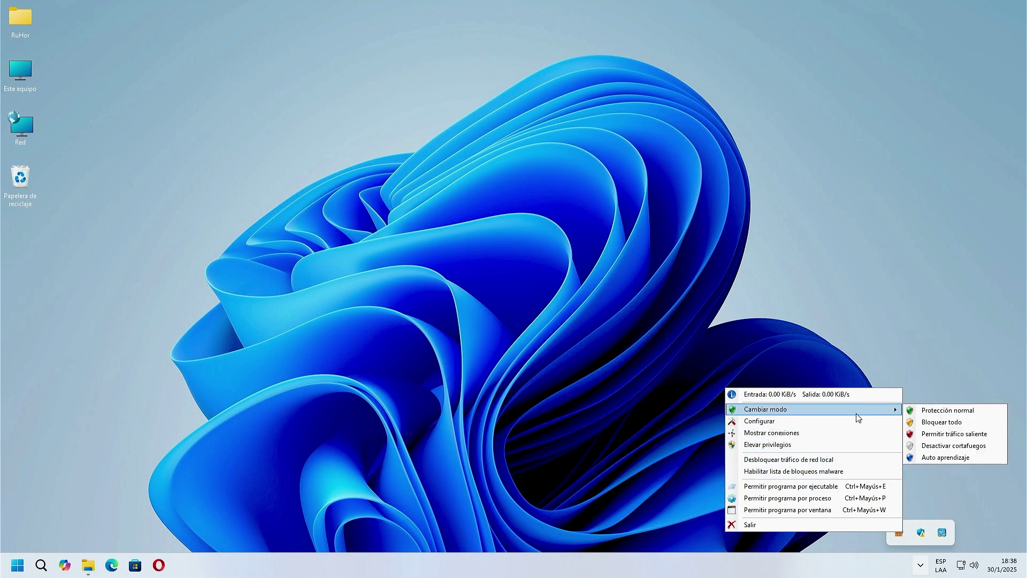
click(841, 419)
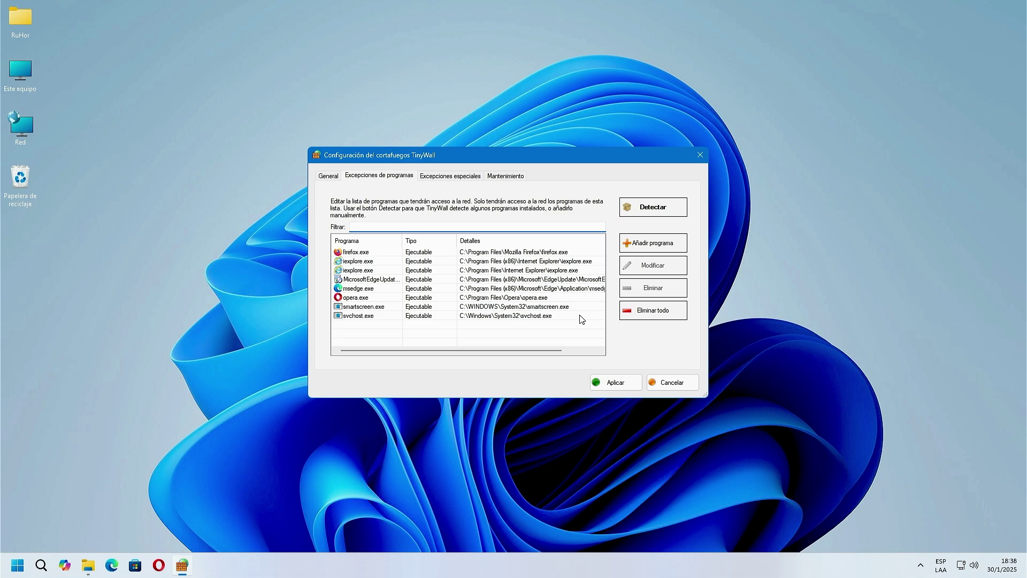
click(669, 384)
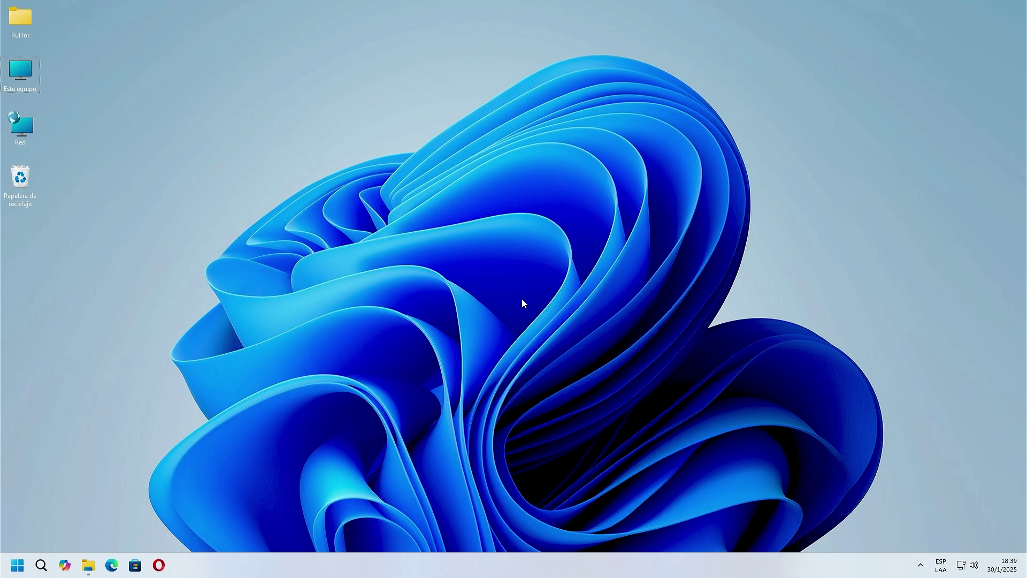
Run simplewall-3.8.5-setup from the Descargas folder with administrator permission and close the file window.
double_click(24, 75)
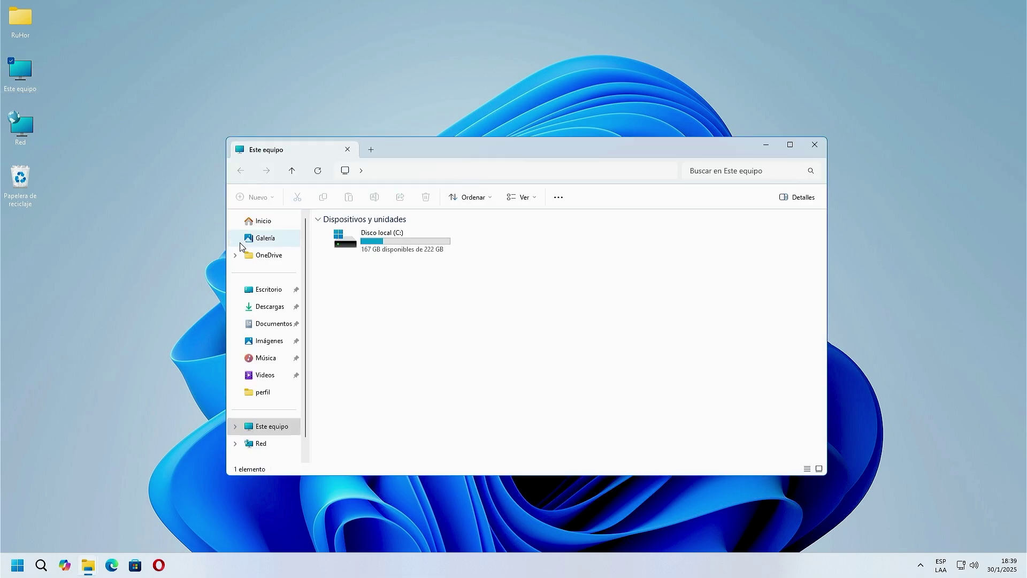
click(267, 306)
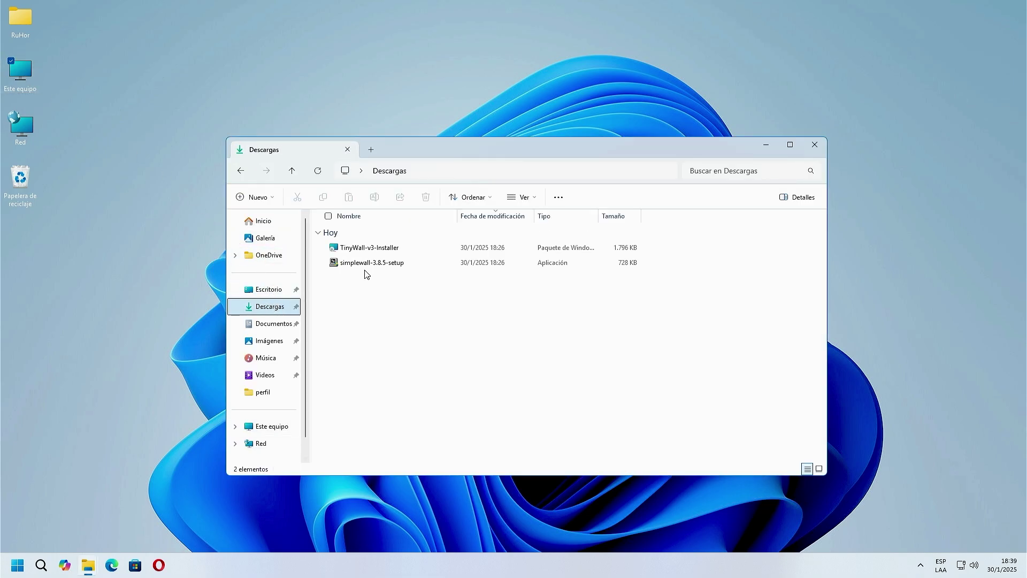
click(368, 267)
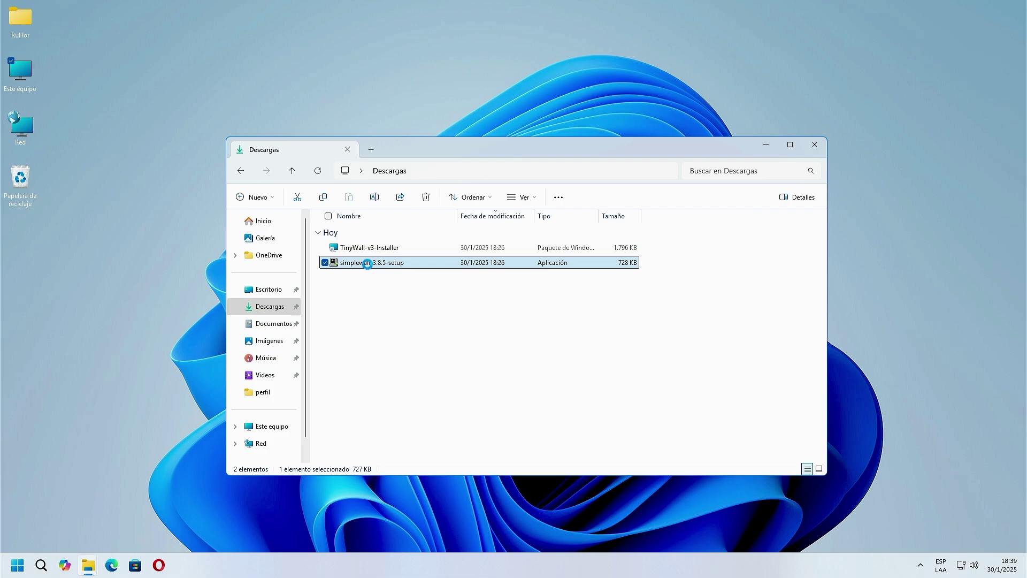
right_click(369, 268)
click(387, 272)
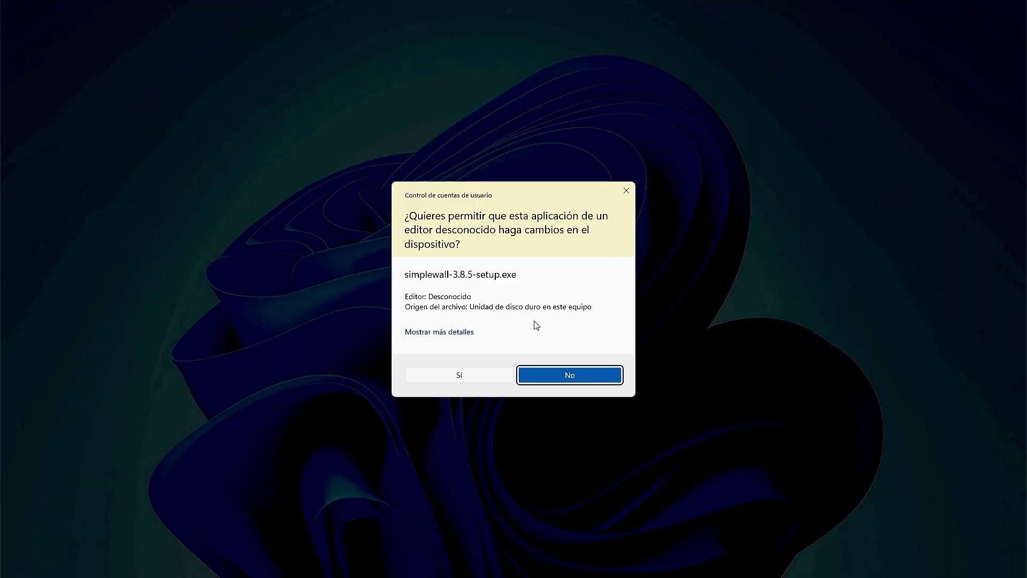
click(484, 373)
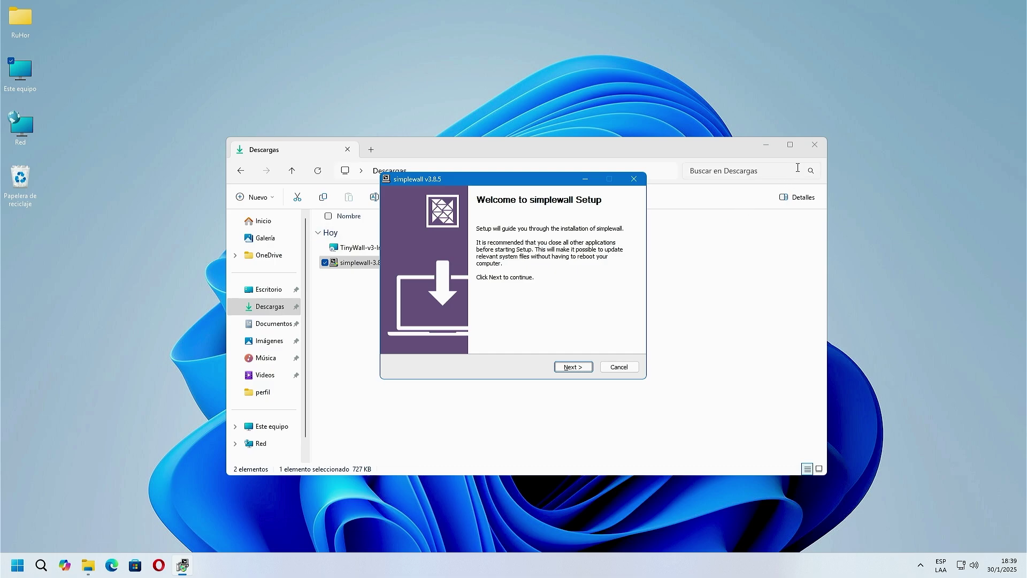
click(814, 145)
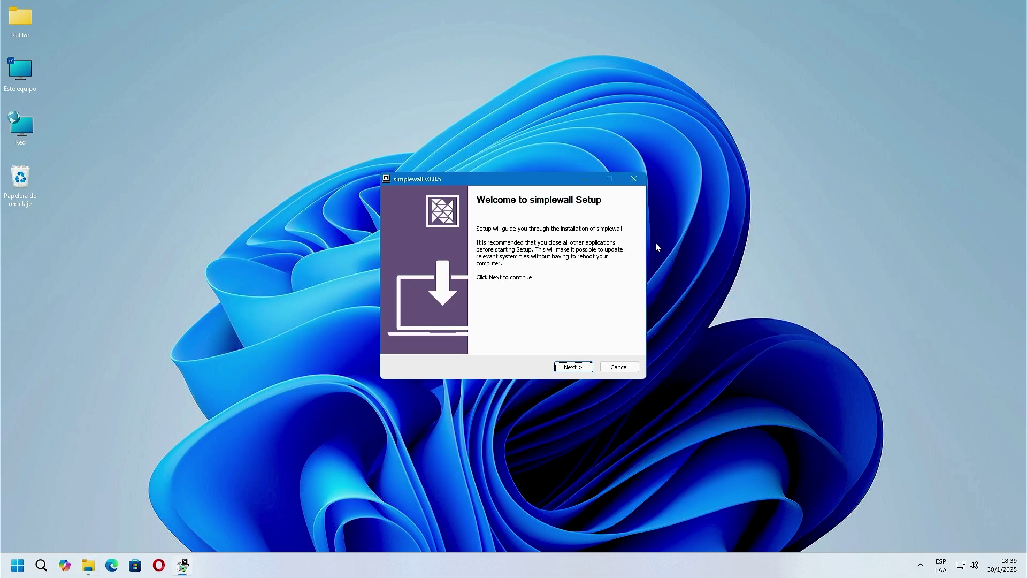
Accept the licence, install simplewall in C:\Program Files\simplewall with the default components, and finish setup with Run simplewall enabled.
click(573, 366)
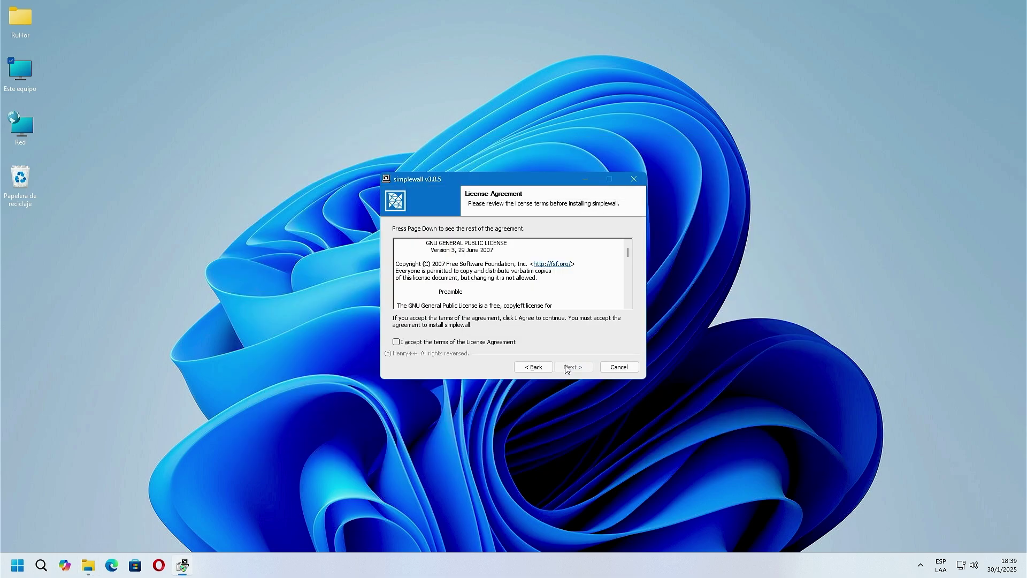
click(508, 345)
click(573, 368)
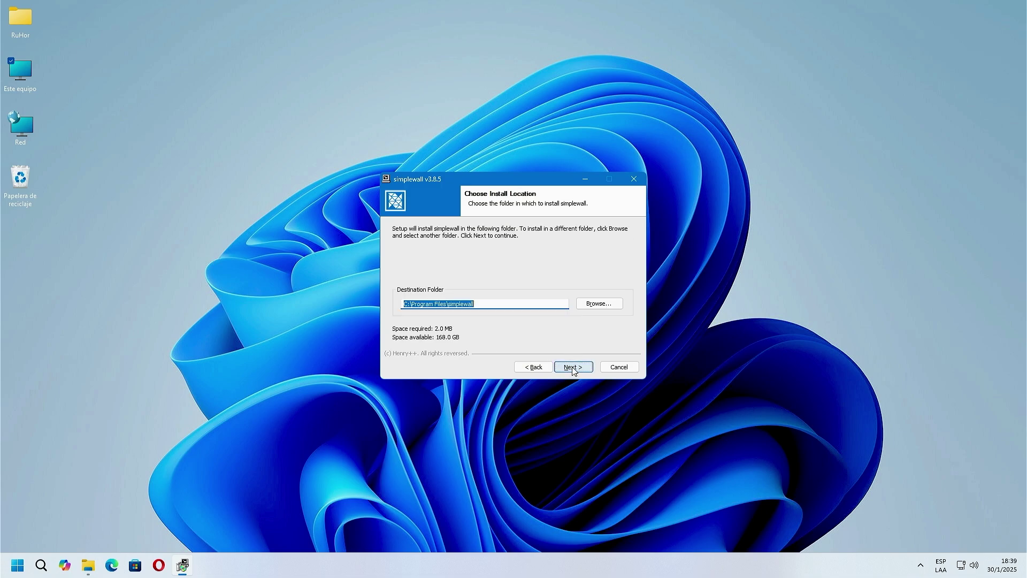
click(572, 368)
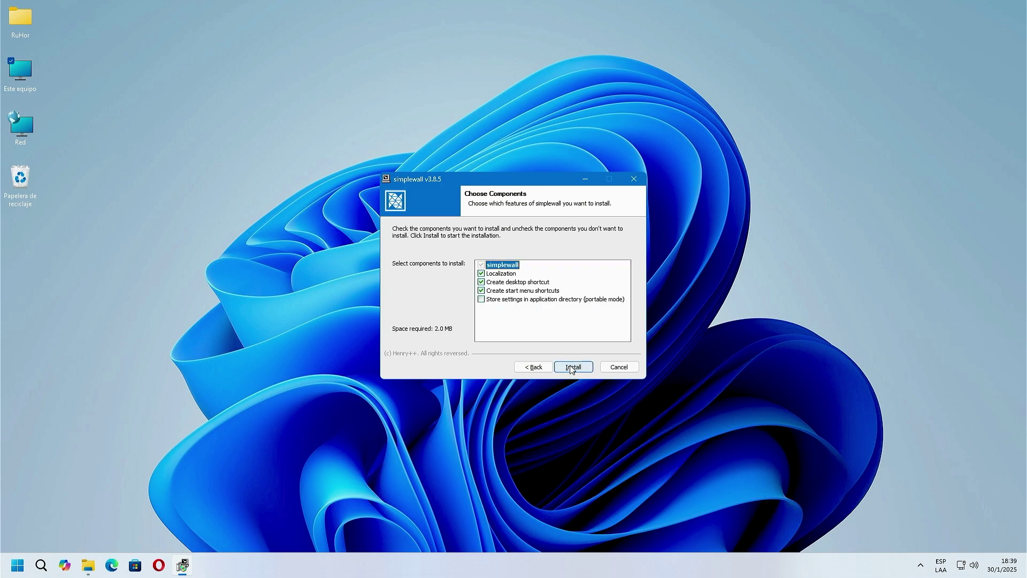
click(571, 368)
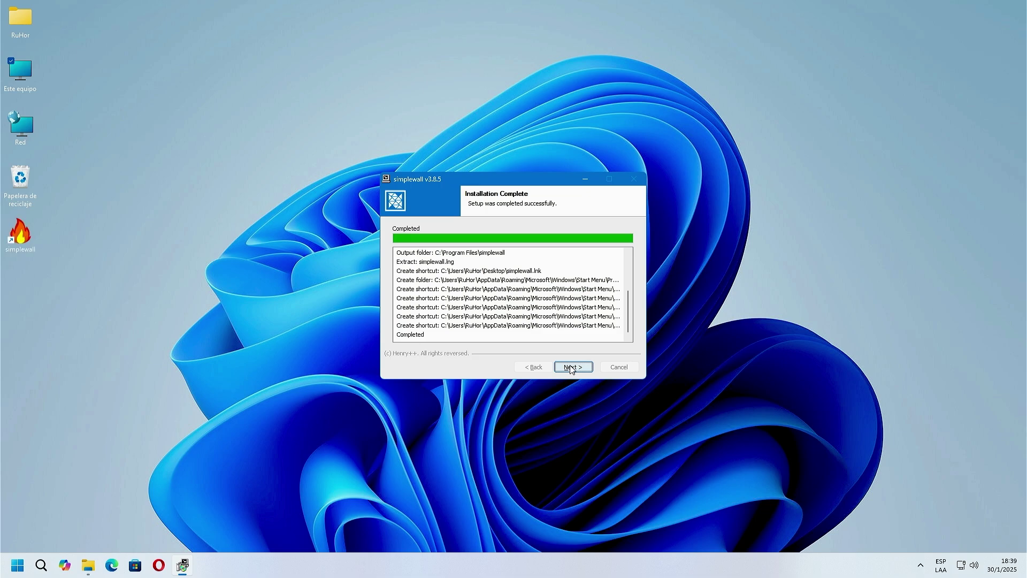
click(571, 368)
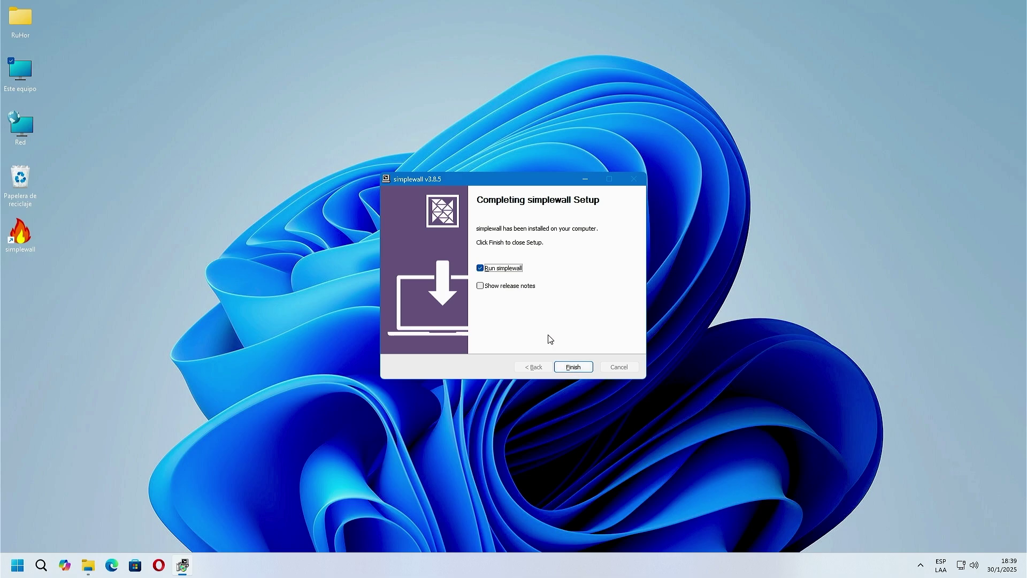
click(571, 368)
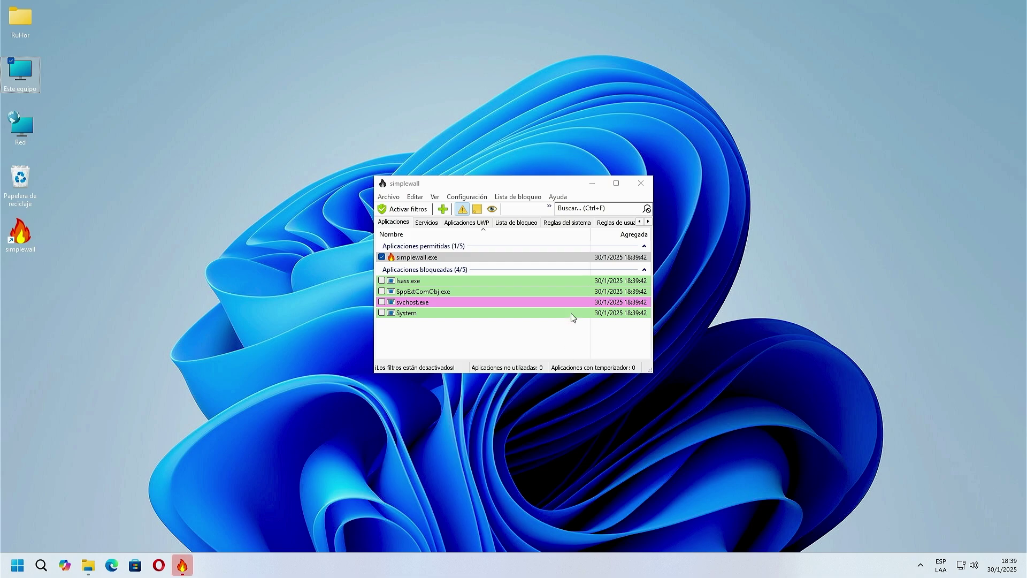
Enlarge the simplewall window and reposition it near the centre of the desktop.
drag(551, 187, 378, 133)
drag(478, 316, 734, 447)
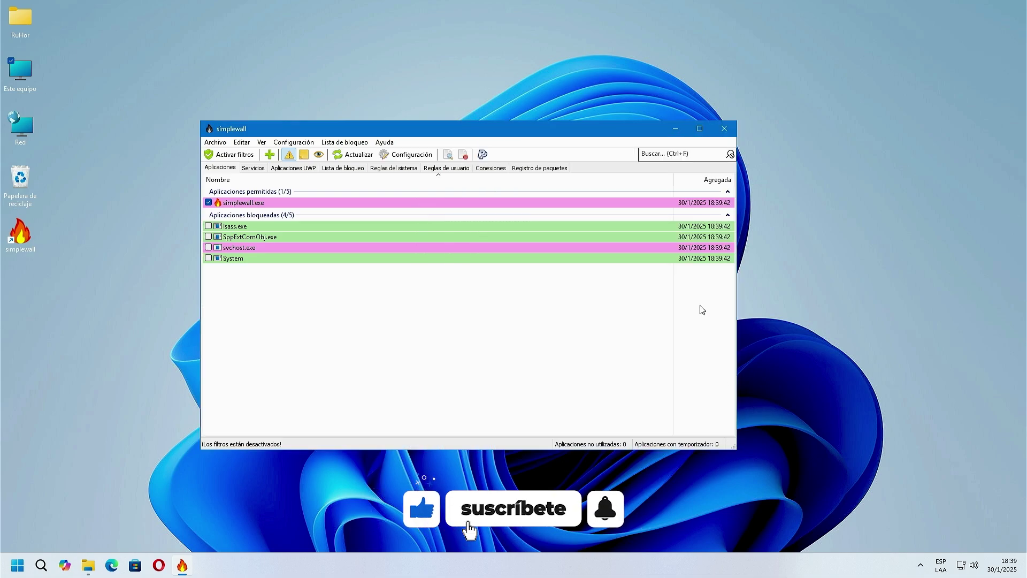
drag(596, 133, 609, 138)
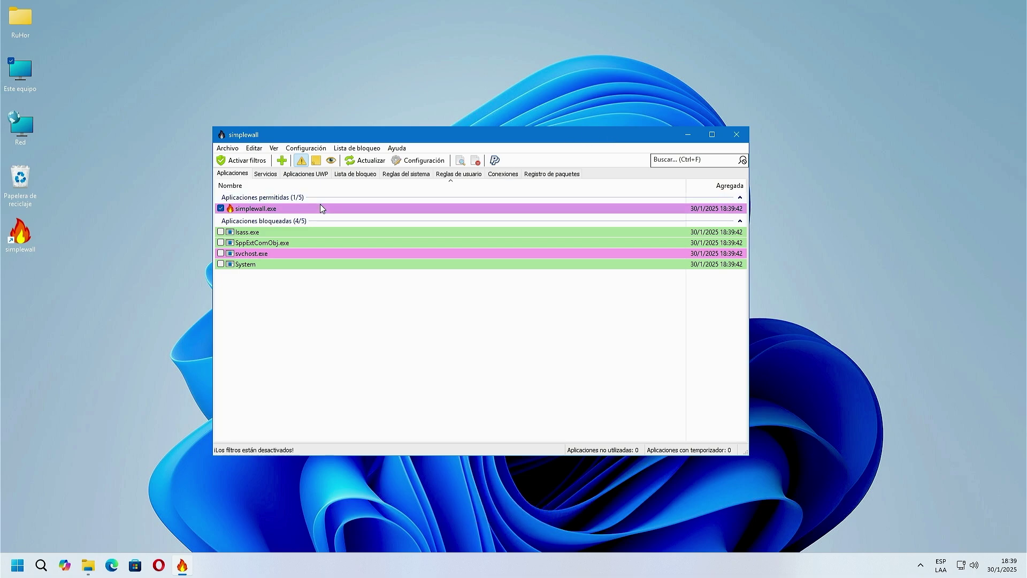
Activate simplewall's filters with permanent rules and Windows Firewall disabled, and minimize the window.
mouse_move(318, 206)
click(244, 163)
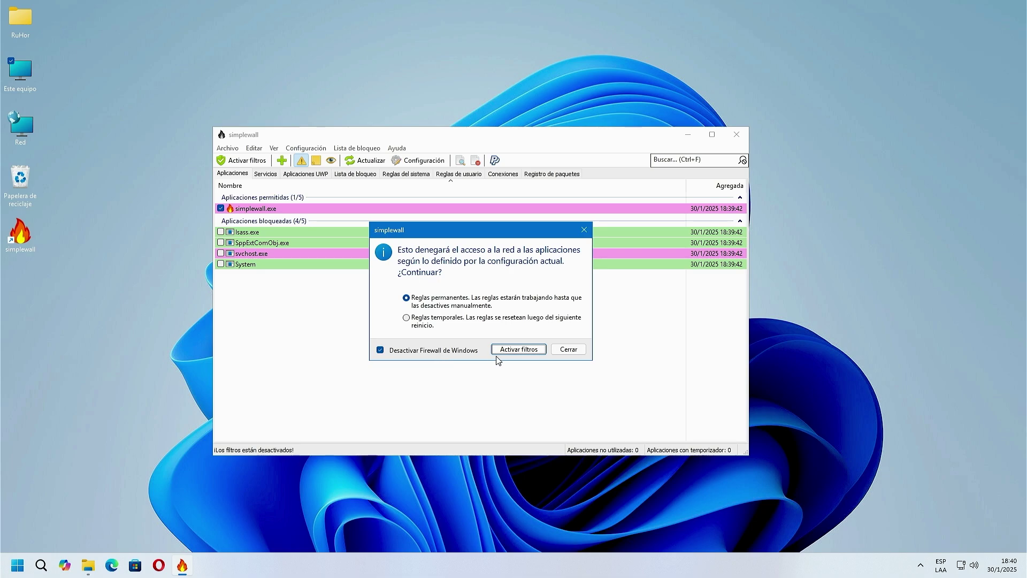
click(526, 354)
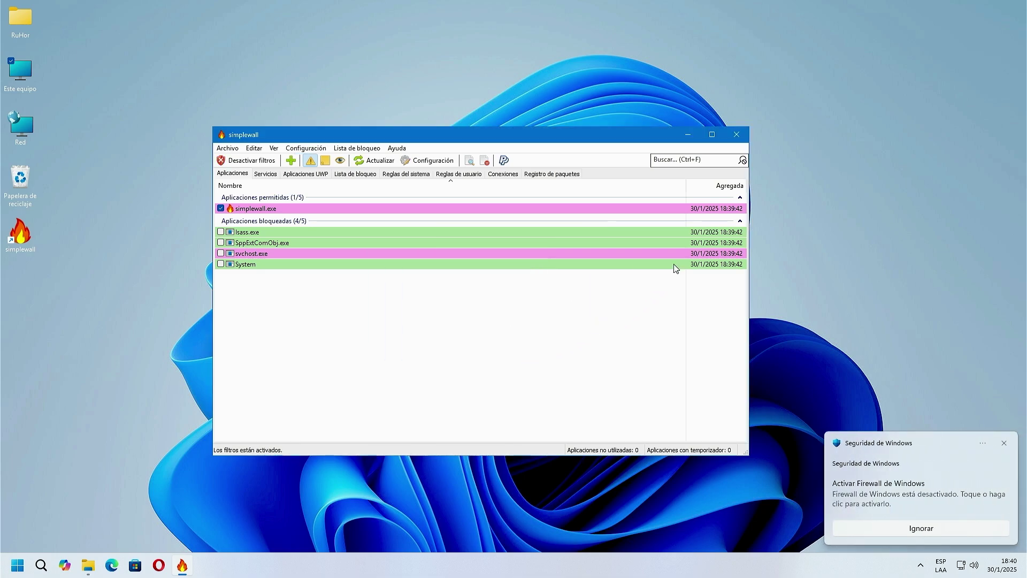
click(688, 135)
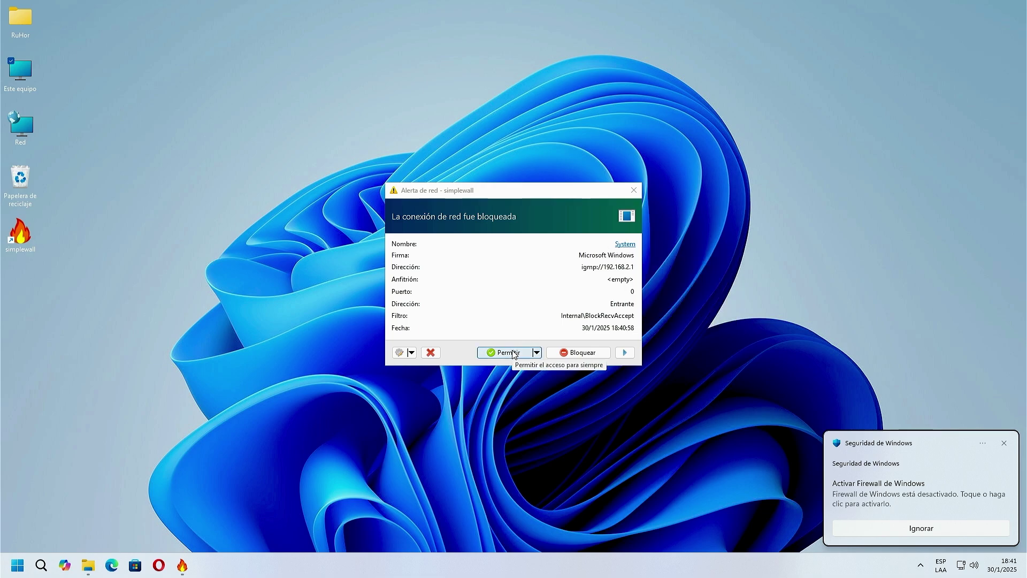
View the temporary allow durations in the network alert, and block System, svchost.exe and the remaining alerted connection.
click(537, 352)
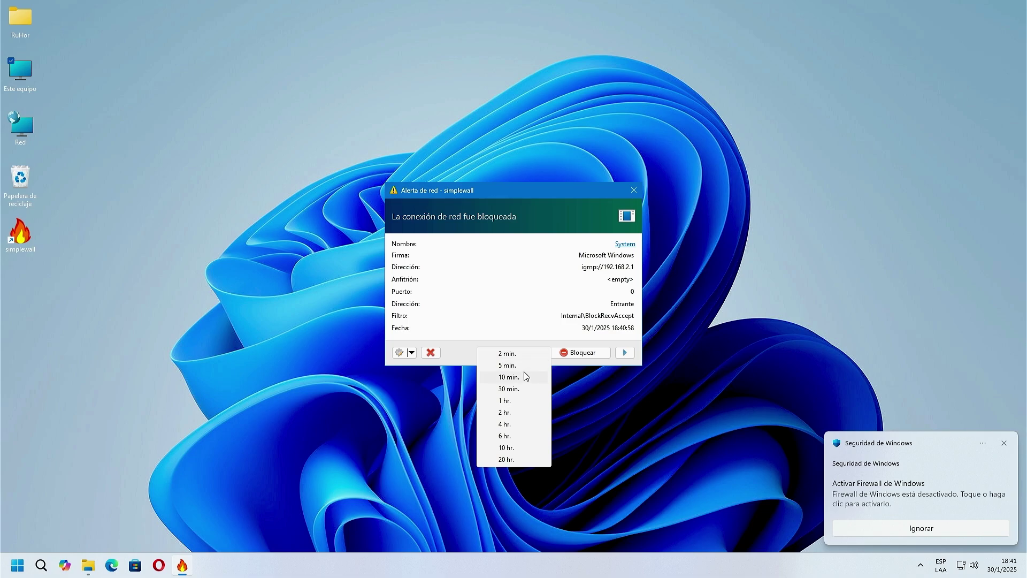
click(523, 343)
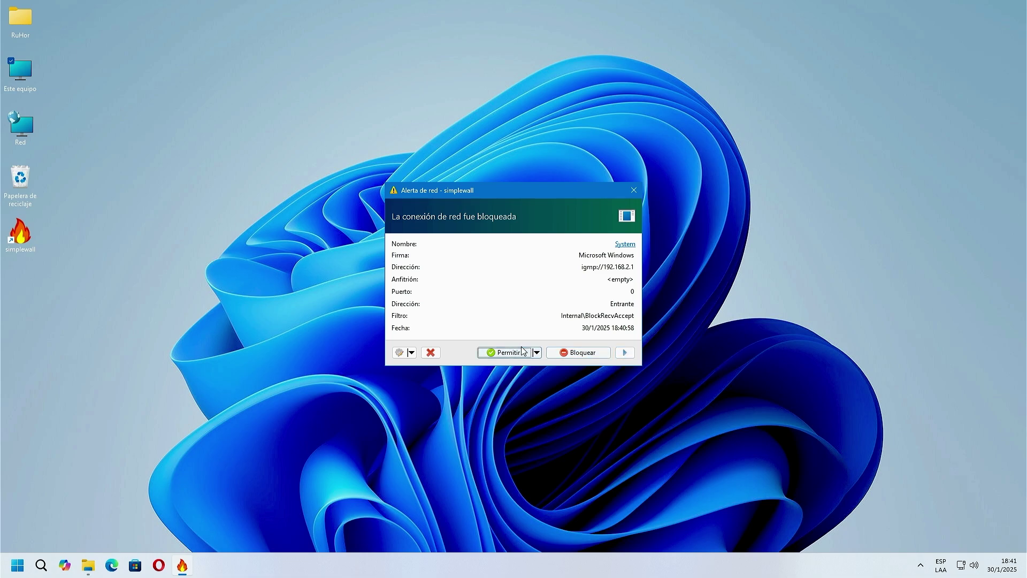
click(559, 353)
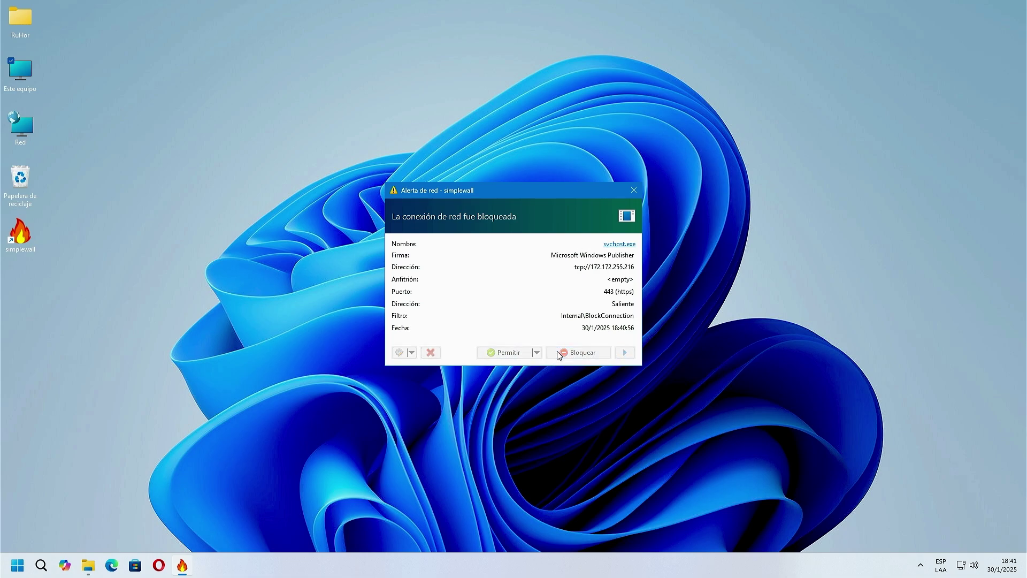
click(563, 355)
click(565, 354)
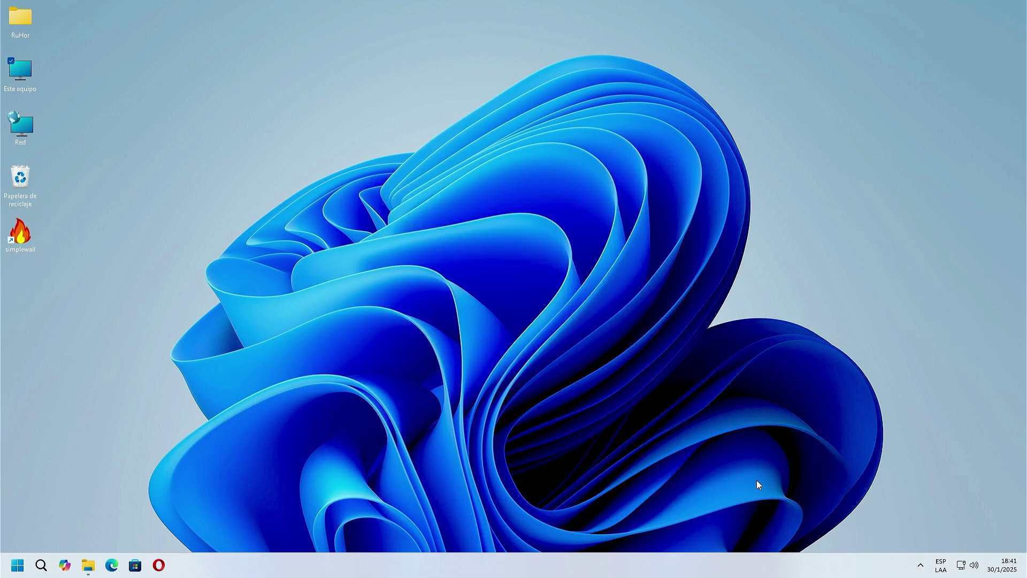
Reopen the simplewall window and permanently allow the msedge.exe connection in its network alert.
click(920, 564)
click(903, 534)
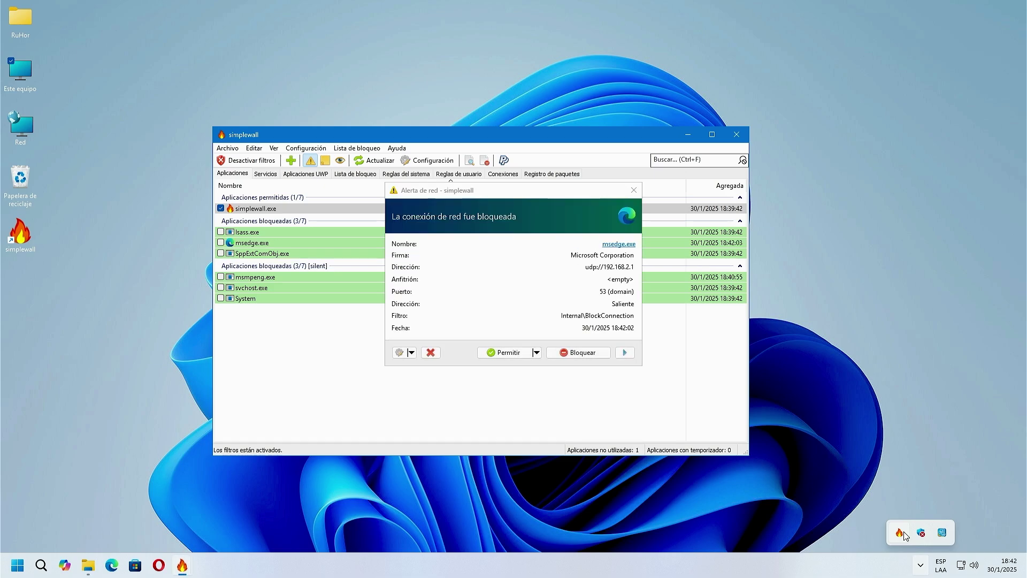
click(634, 452)
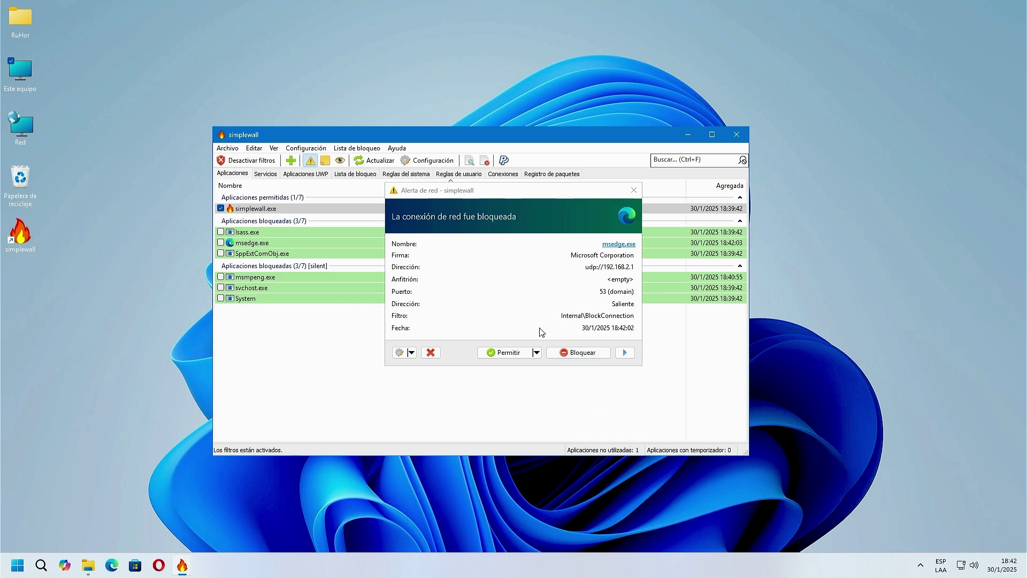
click(506, 353)
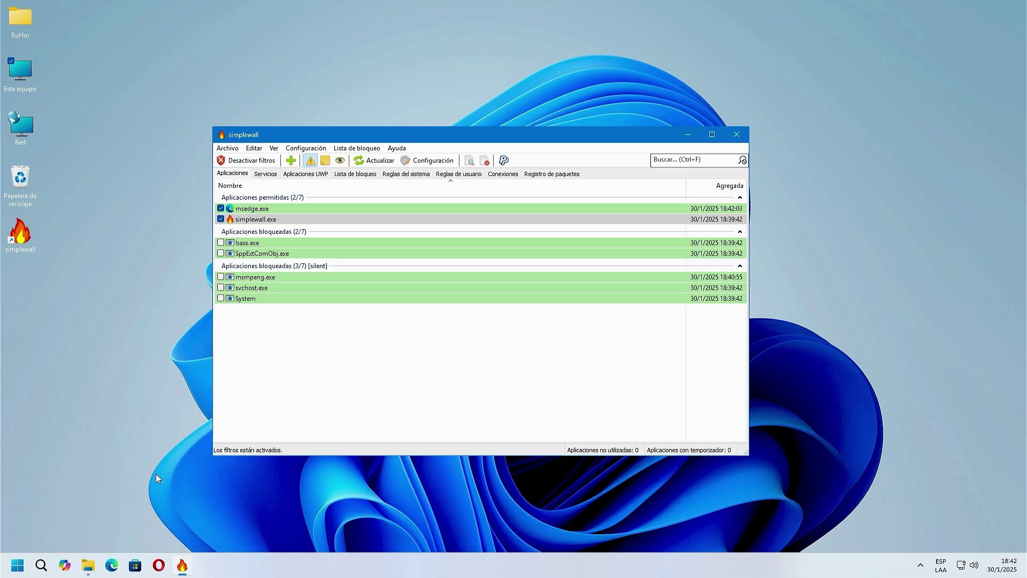
Block msedge.exe in the applications list, and open an MSN article in Microsoft Edge to test access before closing the browser.
click(225, 209)
click(222, 208)
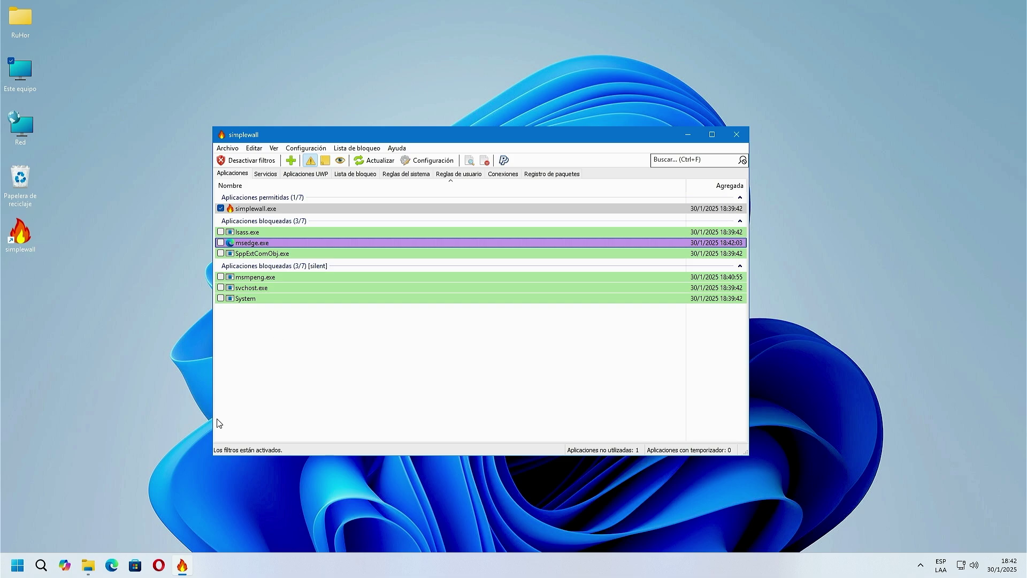
click(111, 564)
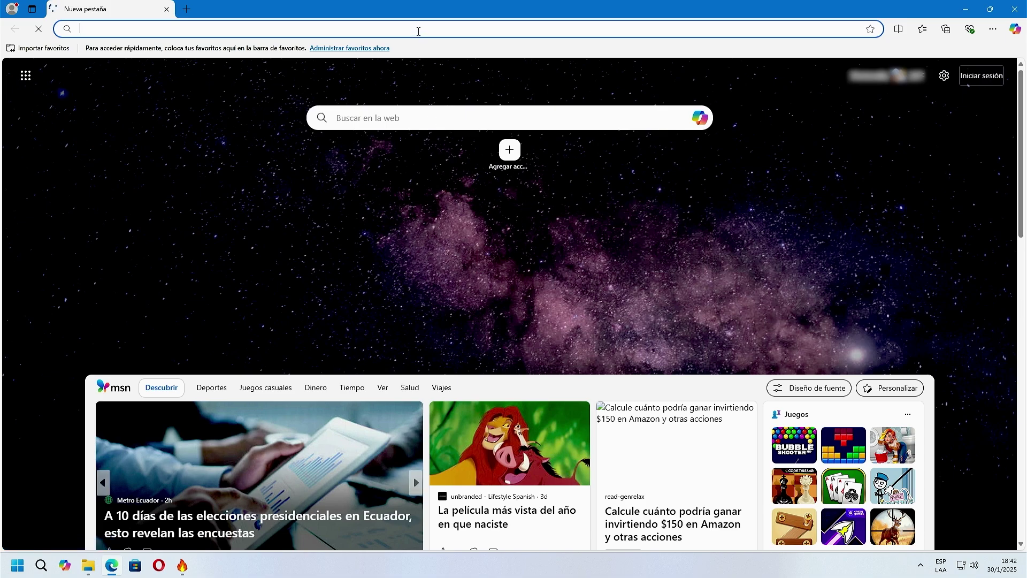
click(452, 440)
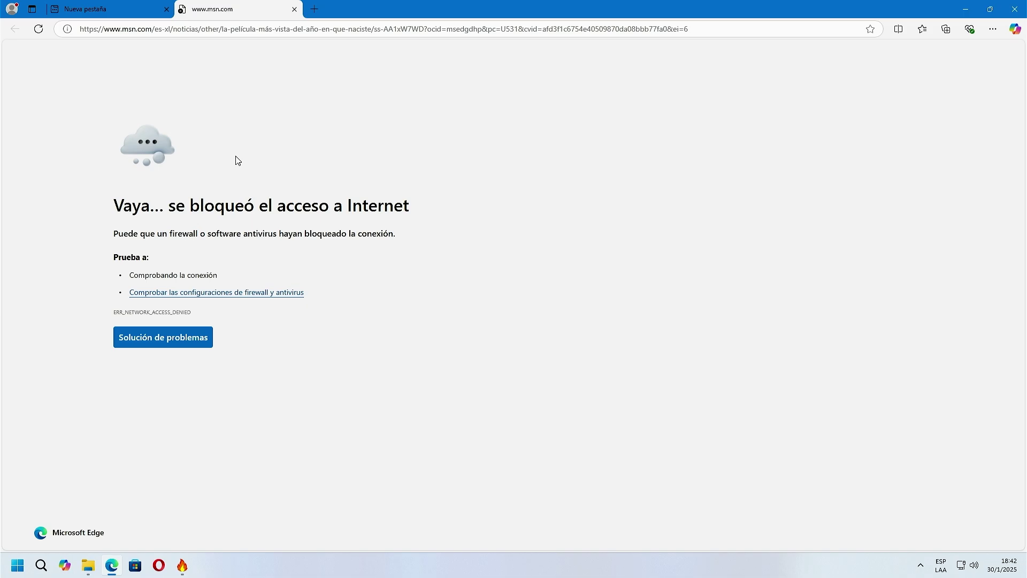
click(1012, 7)
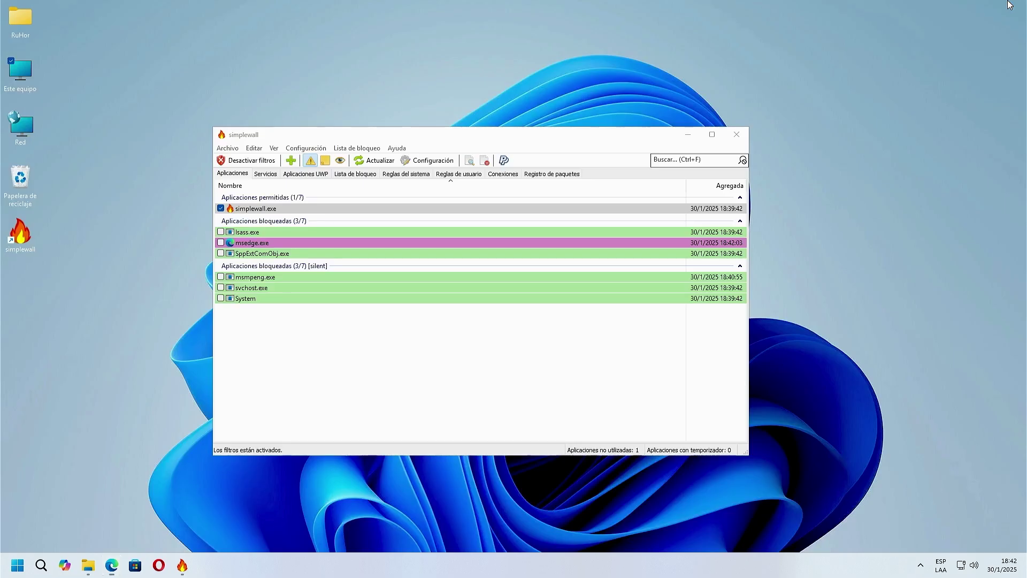
Grant msedge.exe full internet access in simplewall's applications list and confirm the permission.
click(221, 243)
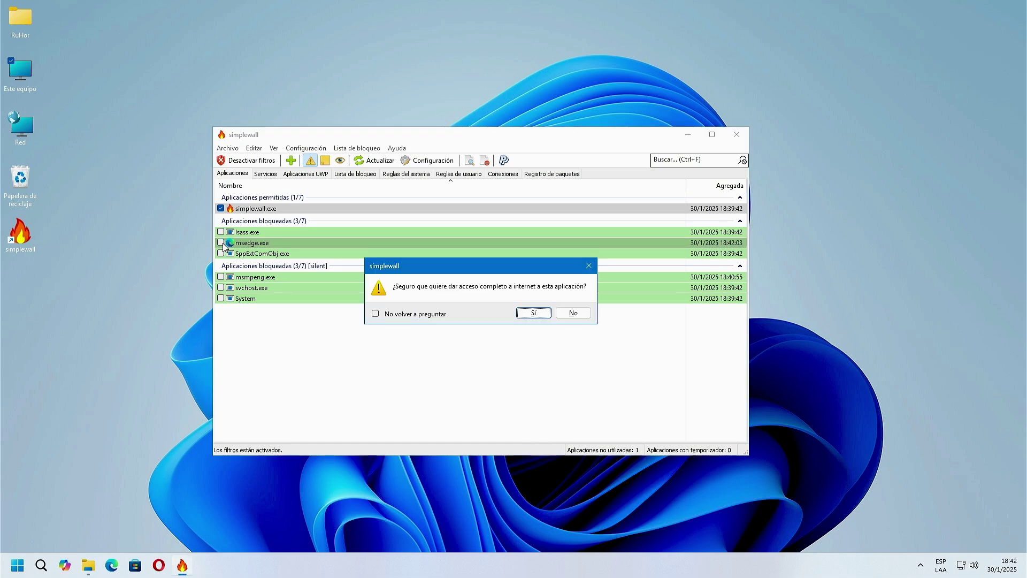
click(533, 312)
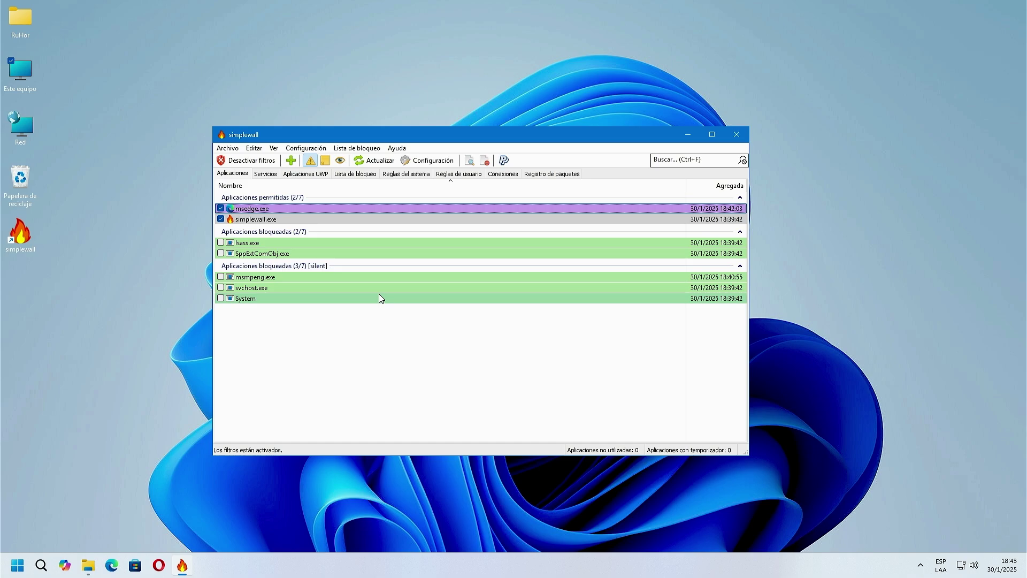
Review simplewall's services and UWP applications lists, and return to the applications list.
click(259, 176)
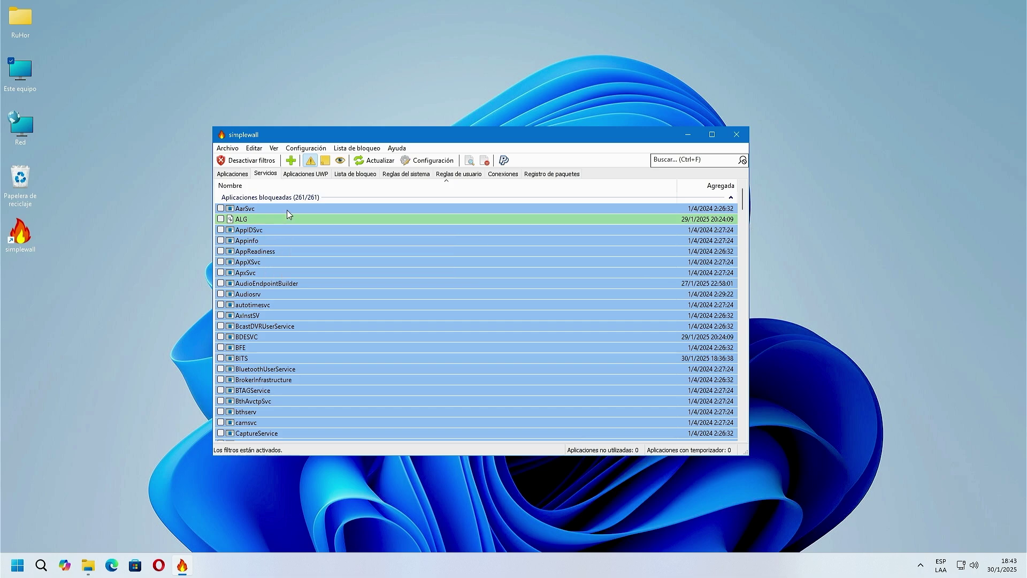
click(302, 174)
click(269, 175)
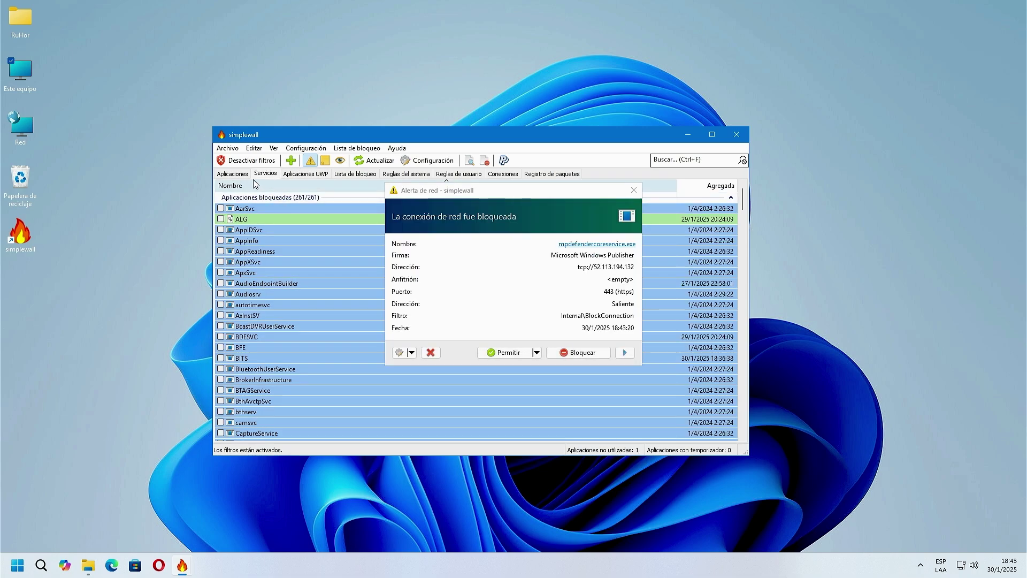
click(233, 174)
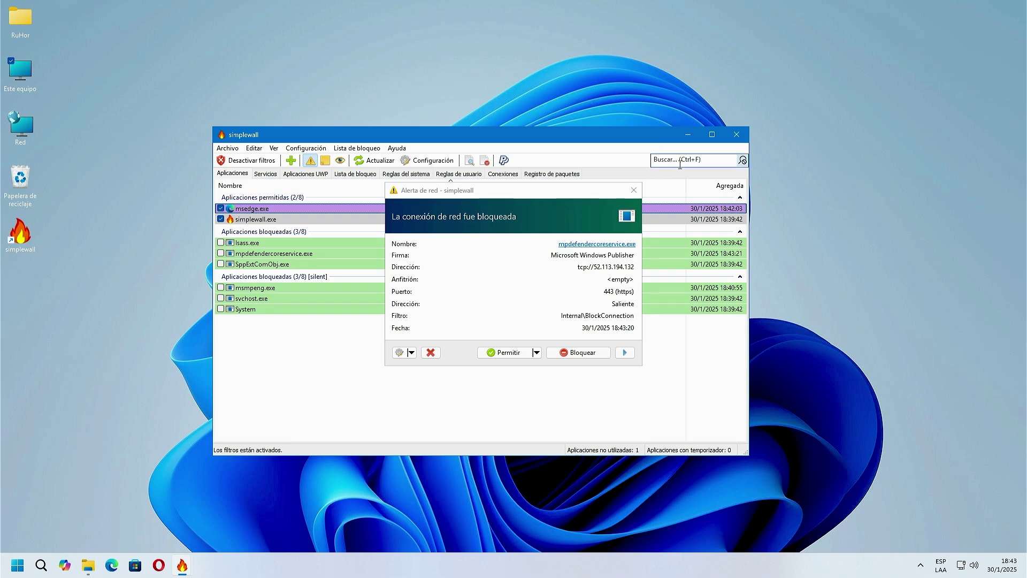
Minimize simplewall, allow the mpdefendercoreservice.exe connection in its network alert, and reopen the simplewall window.
click(688, 135)
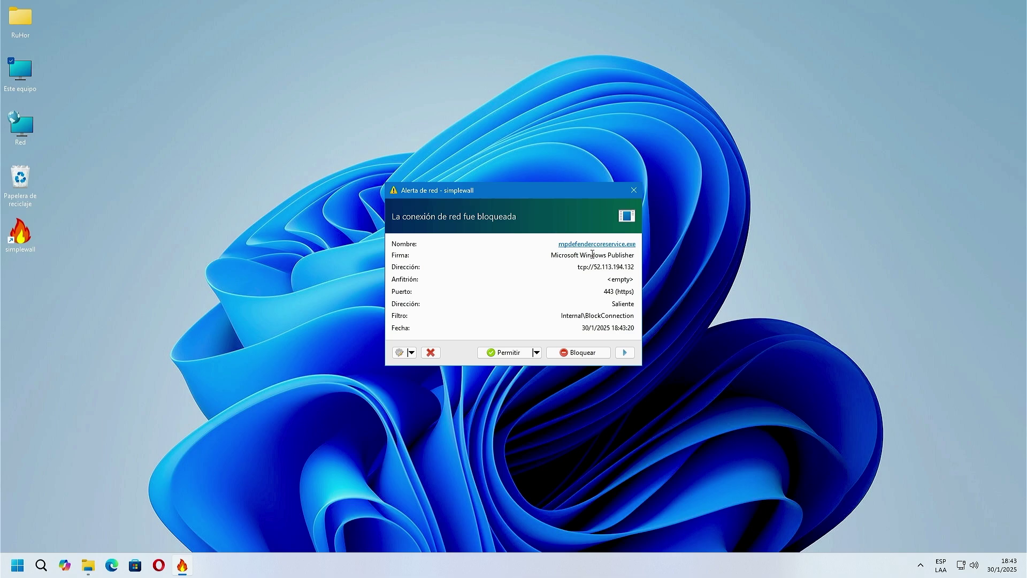
click(510, 353)
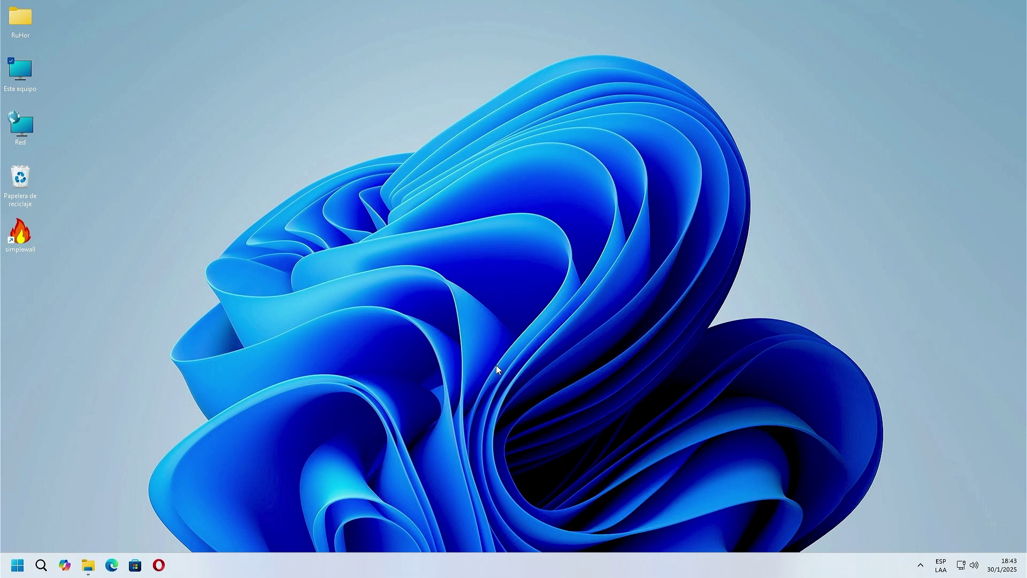
click(916, 571)
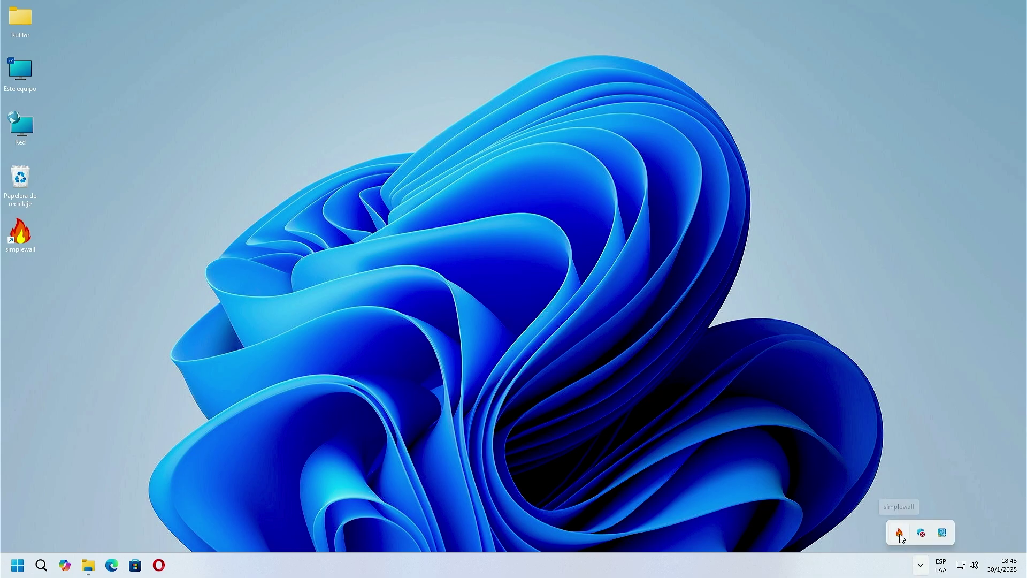
click(899, 532)
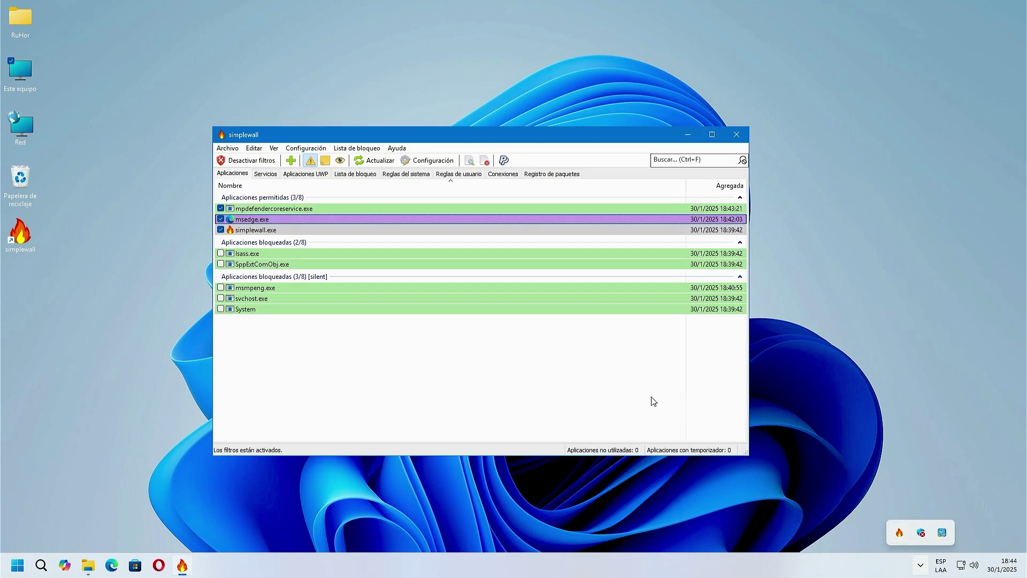
View the blocklist options for Microsoft spying and telemetry, Microsoft update and Microsoft applications without changing them.
click(348, 149)
mouse_move(417, 165)
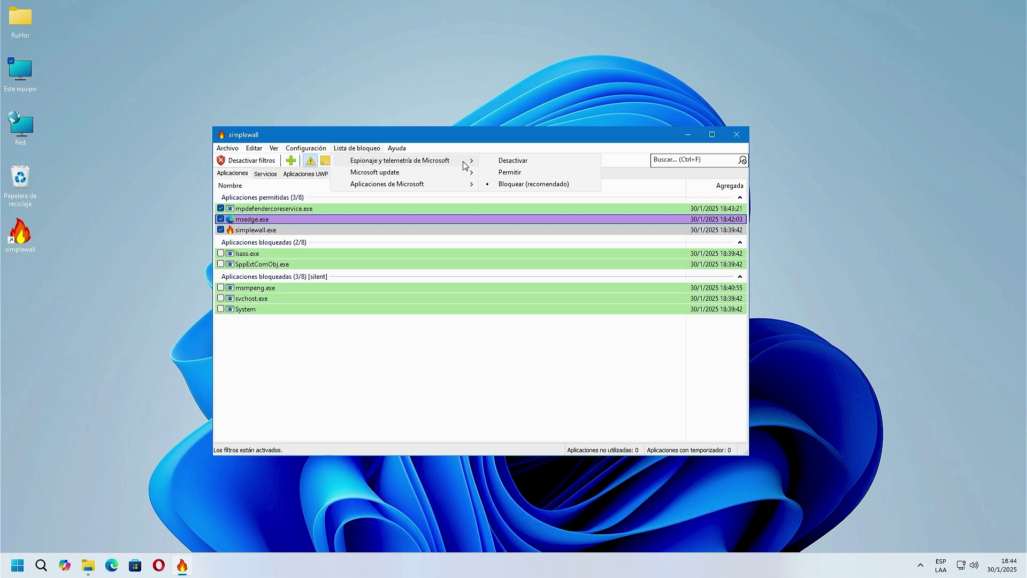
mouse_move(464, 171)
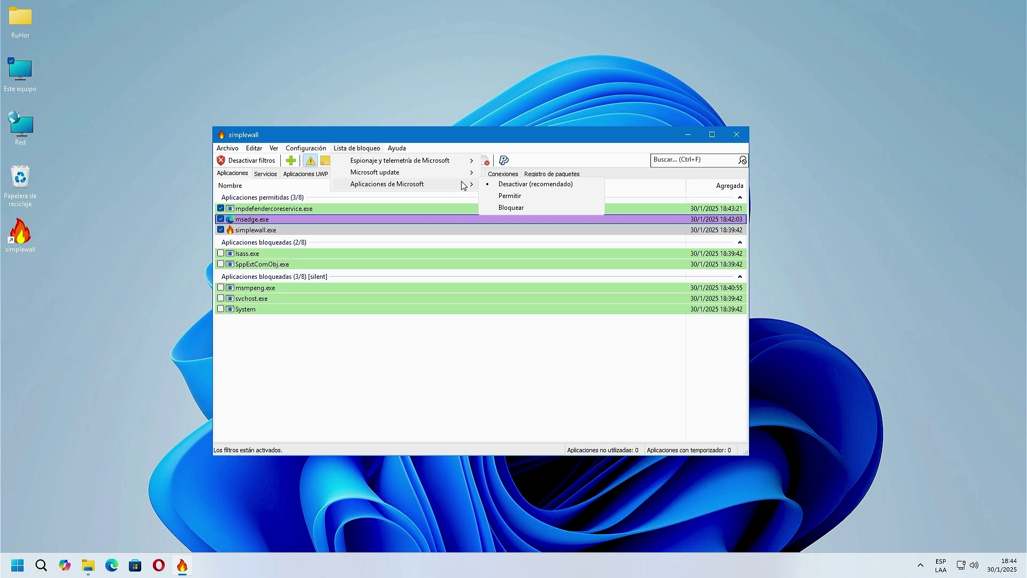
click(457, 374)
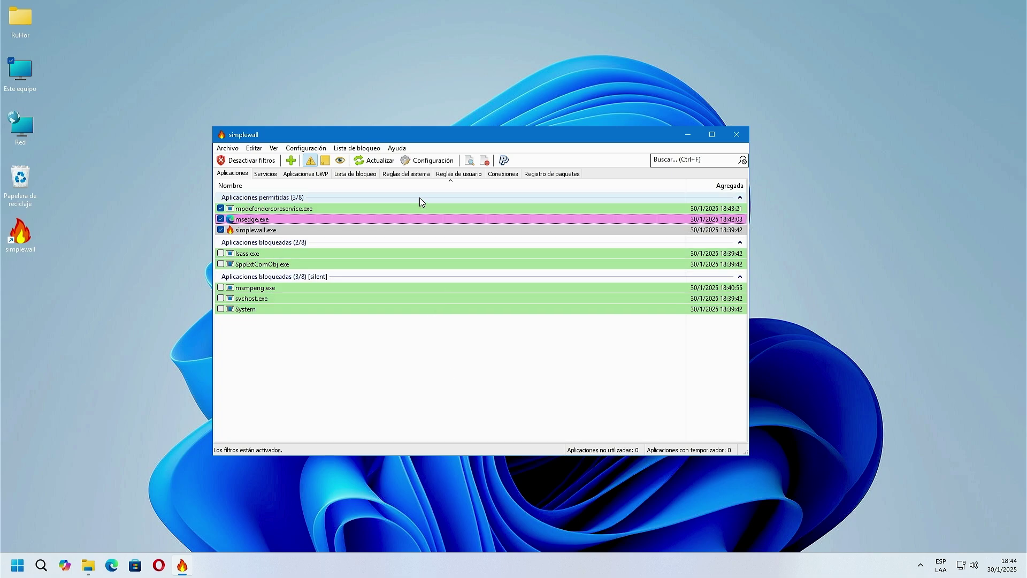
Review the system rules, user rules, active connections and packet log, and return to the applications list.
click(406, 174)
click(449, 175)
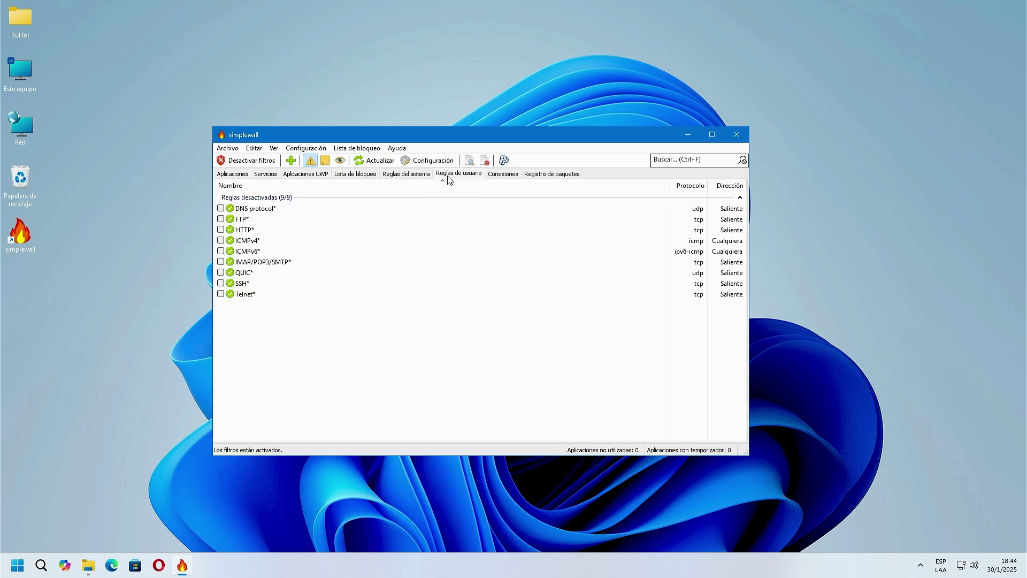
click(501, 175)
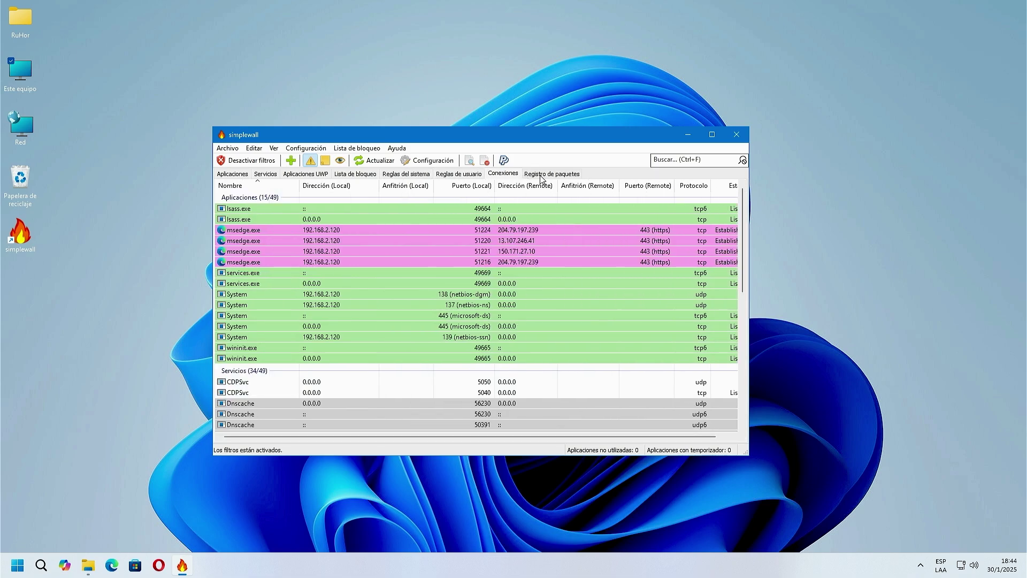
click(542, 177)
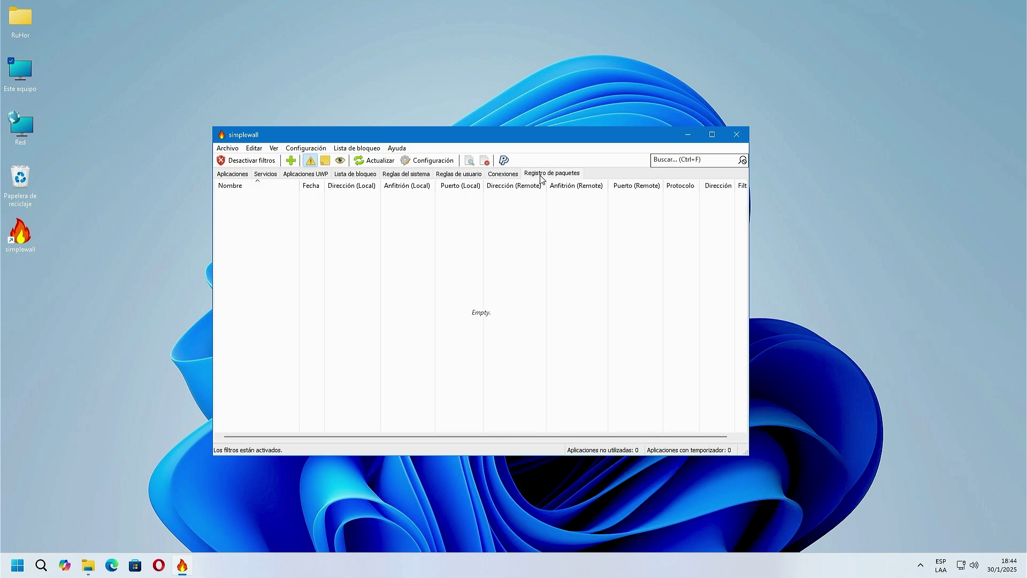
click(239, 175)
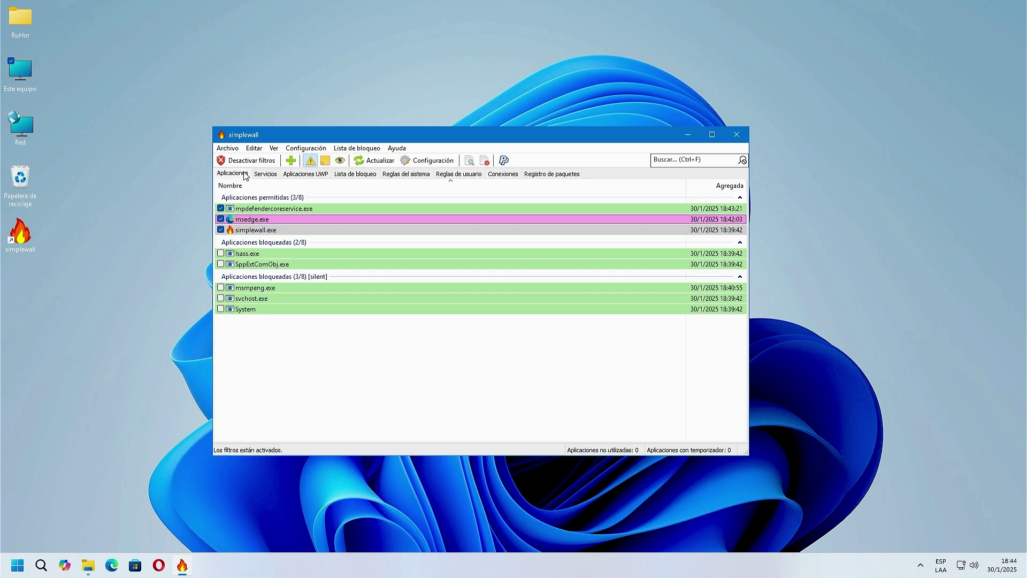
Disable simplewall's filters with the Windows Firewall activation option kept selected, and minimize the window.
click(261, 163)
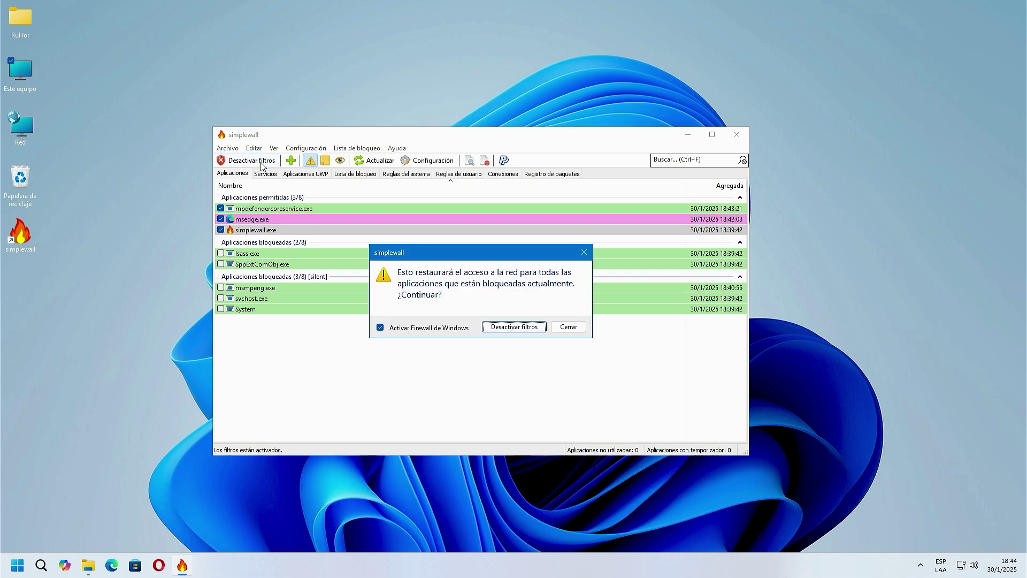
click(522, 327)
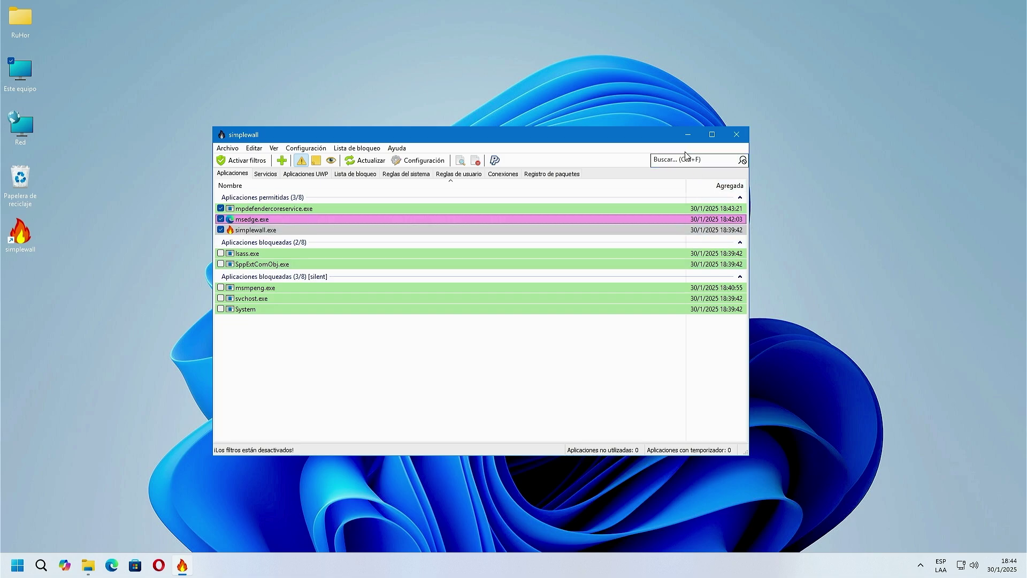
click(688, 136)
Enable simplewall's filters with permanent rules and Windows Firewall disabled, dismiss the Windows Security notification, and check simplewall's status in the system tray.
click(920, 561)
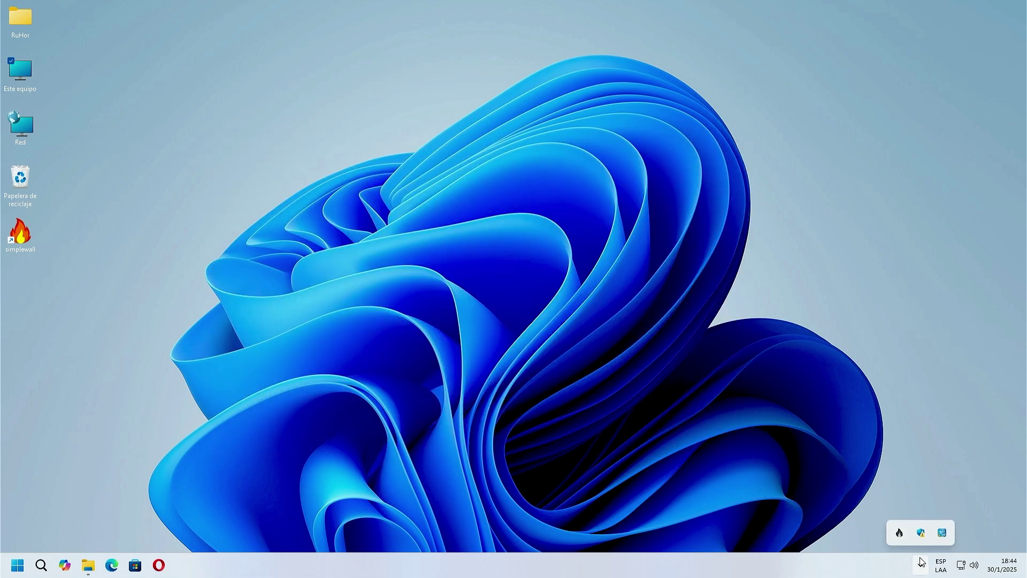
right_click(897, 535)
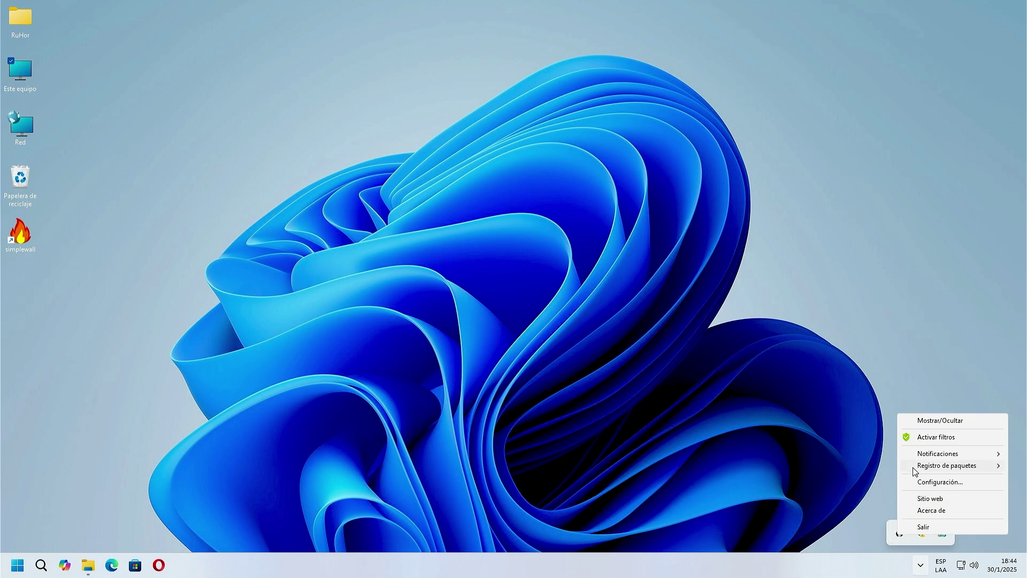
click(936, 437)
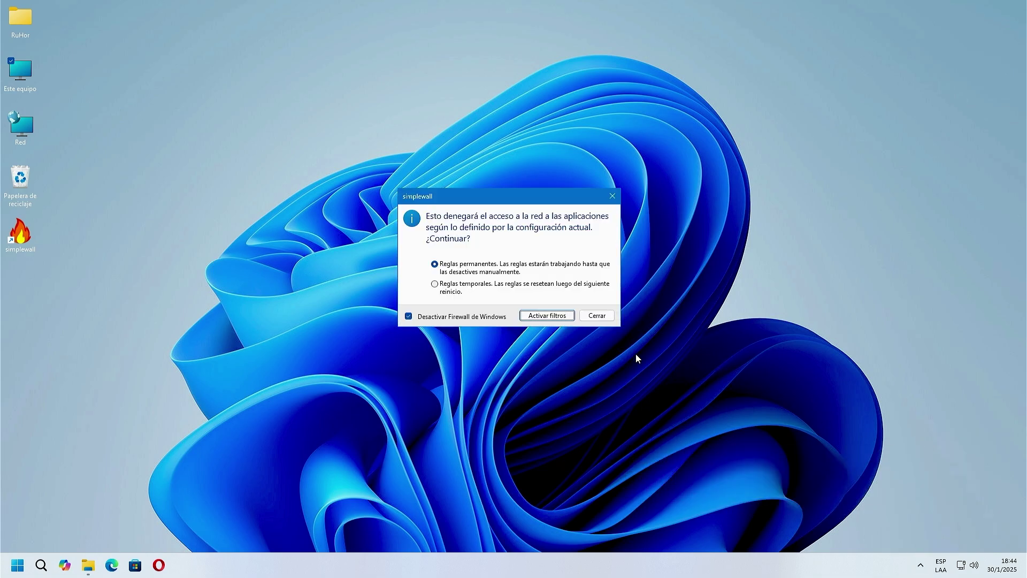
click(563, 318)
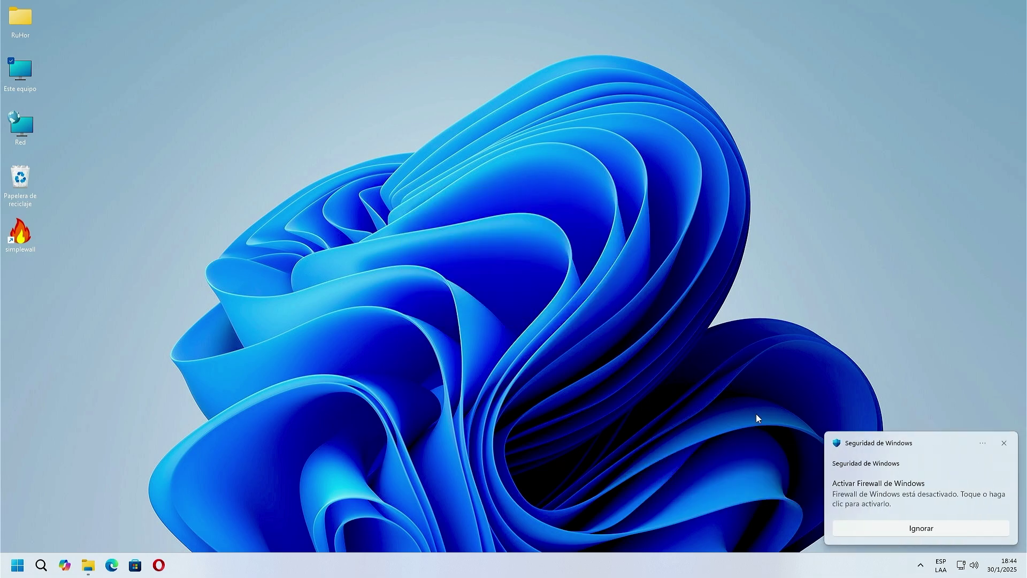
click(1004, 443)
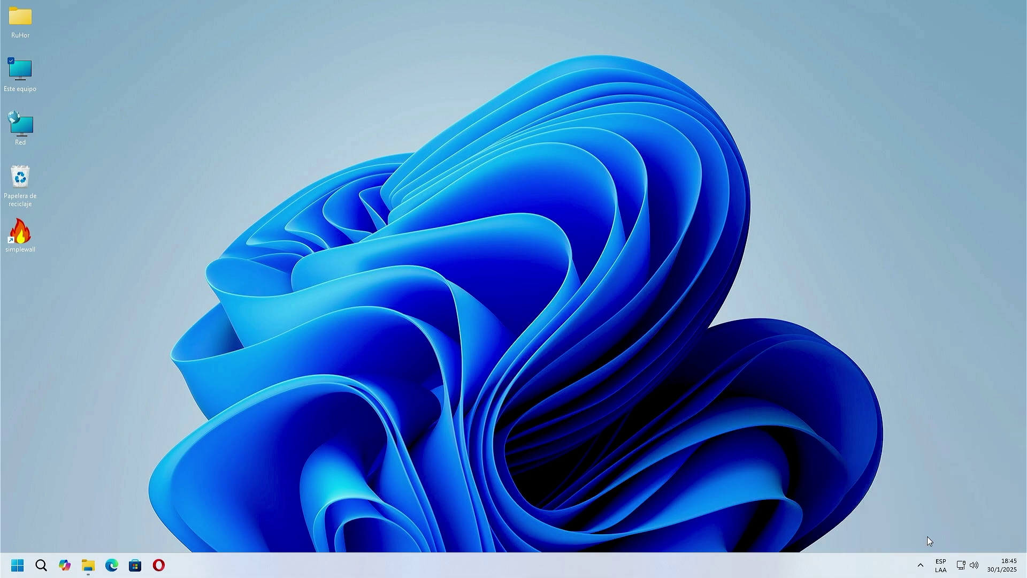
click(919, 565)
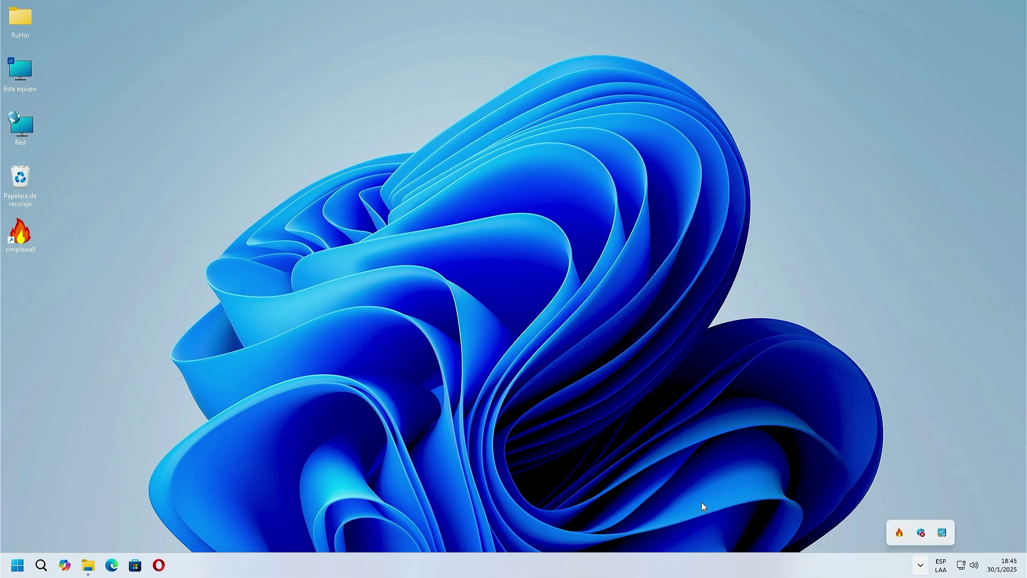
click(522, 390)
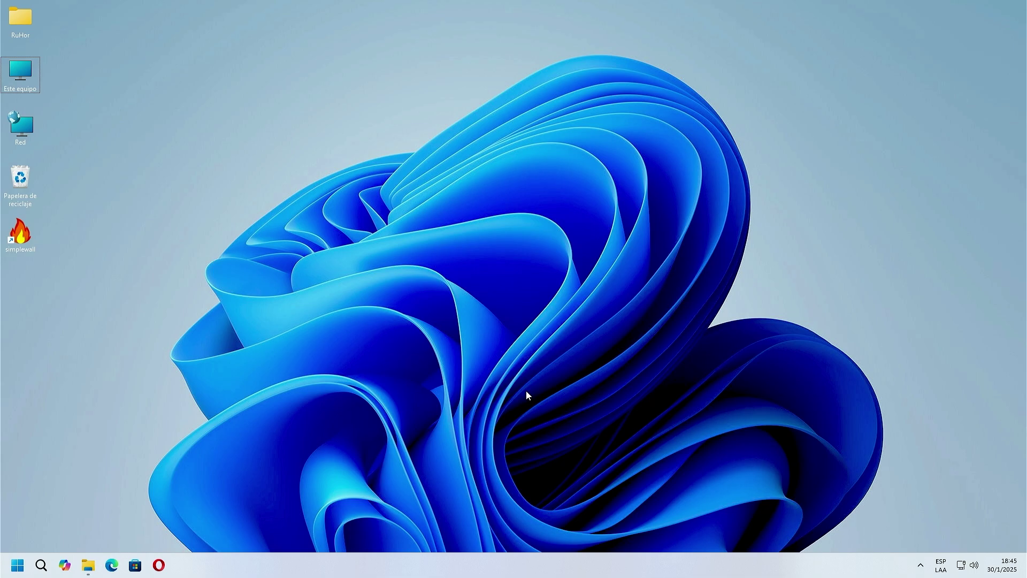